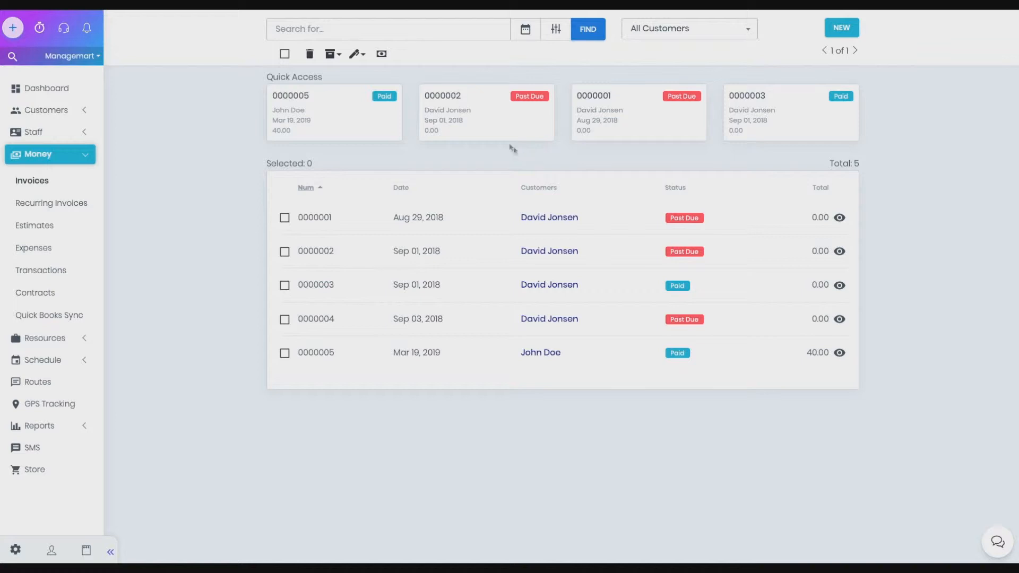
- Enter a customer's name into the invoice search box
click(343, 35)
text(John Doe)
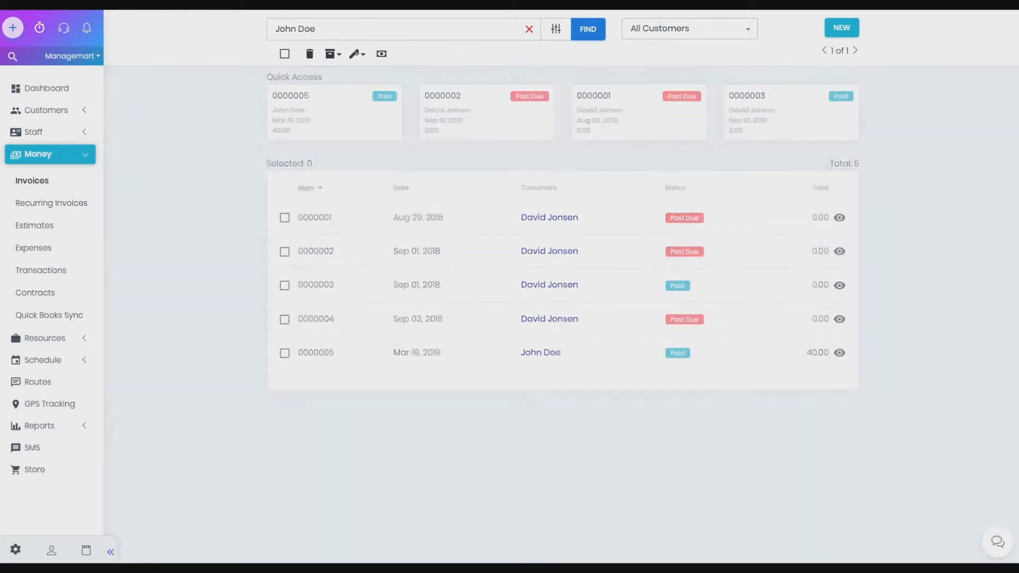
drag(396, 221, 466, 221)
click(512, 266)
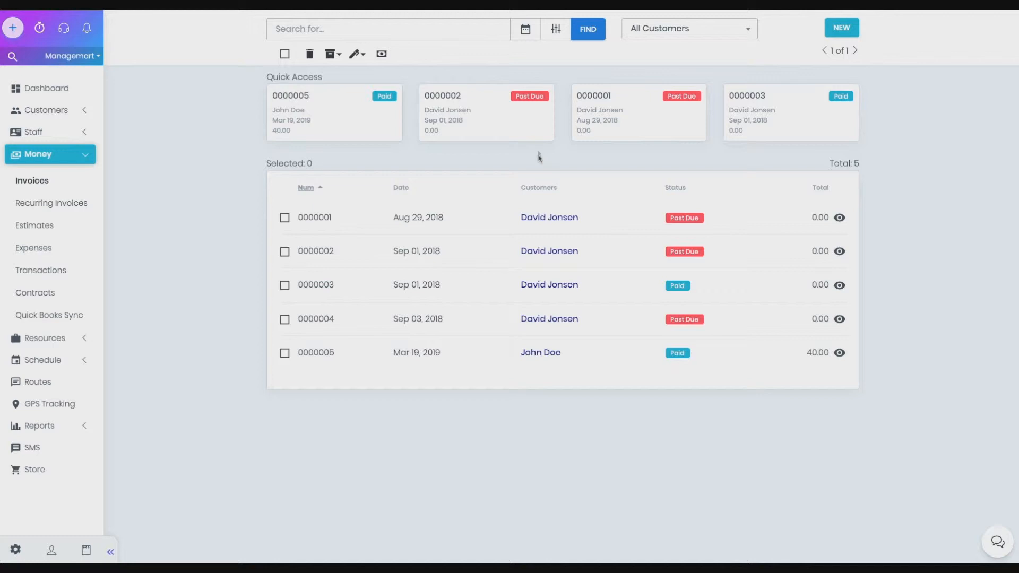
- Filter the invoices by the date range Mar 01, 2019 to Mar 23, 2019
click(526, 32)
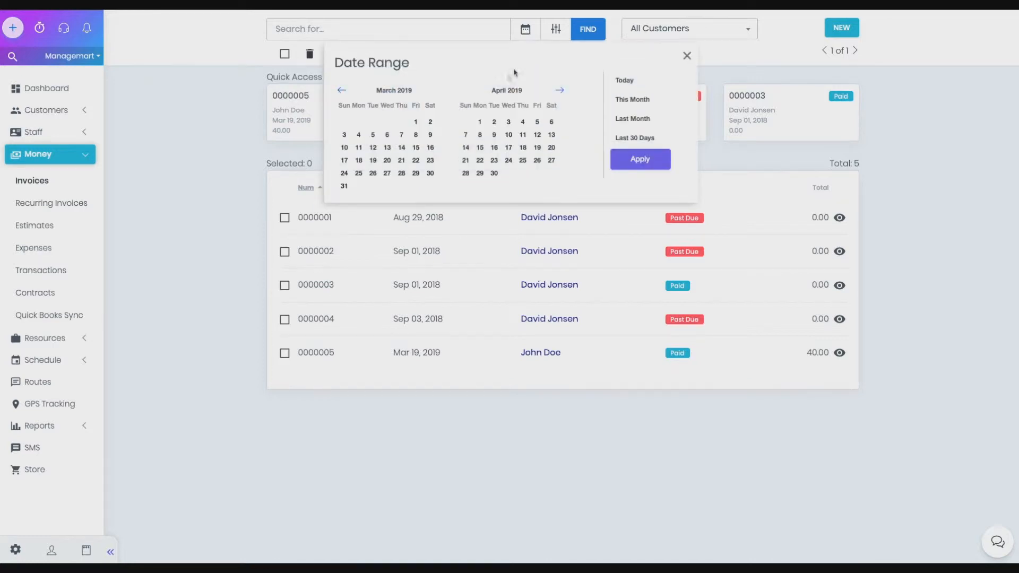
click(412, 124)
click(430, 160)
click(633, 165)
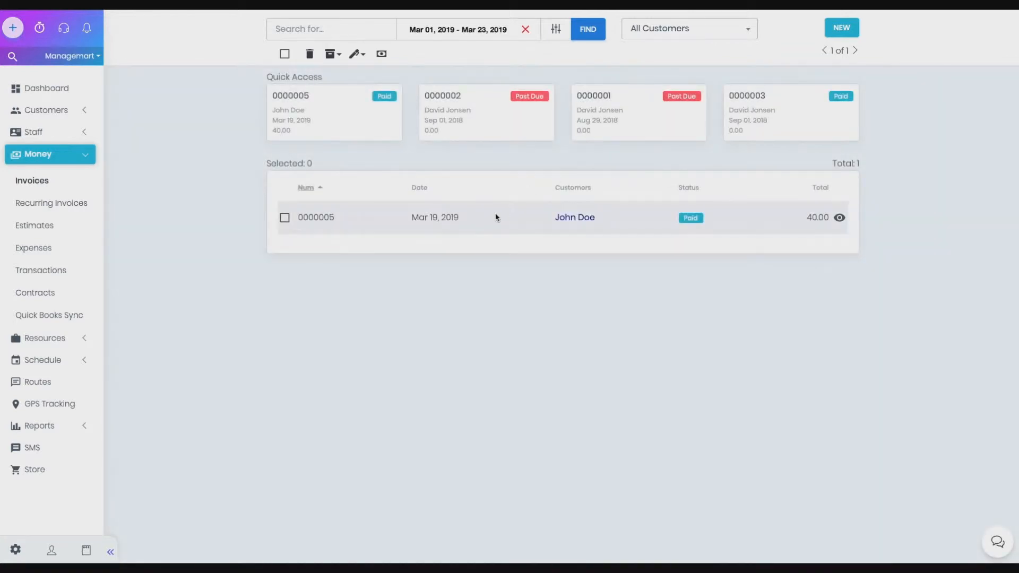
- Clear the date range filter from the invoice list
drag(409, 34, 521, 36)
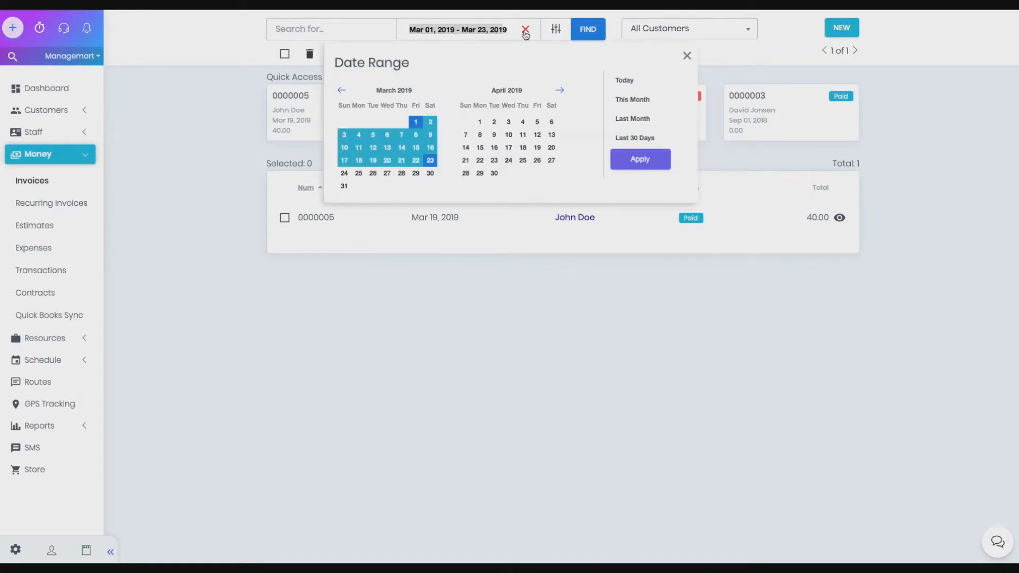
click(524, 32)
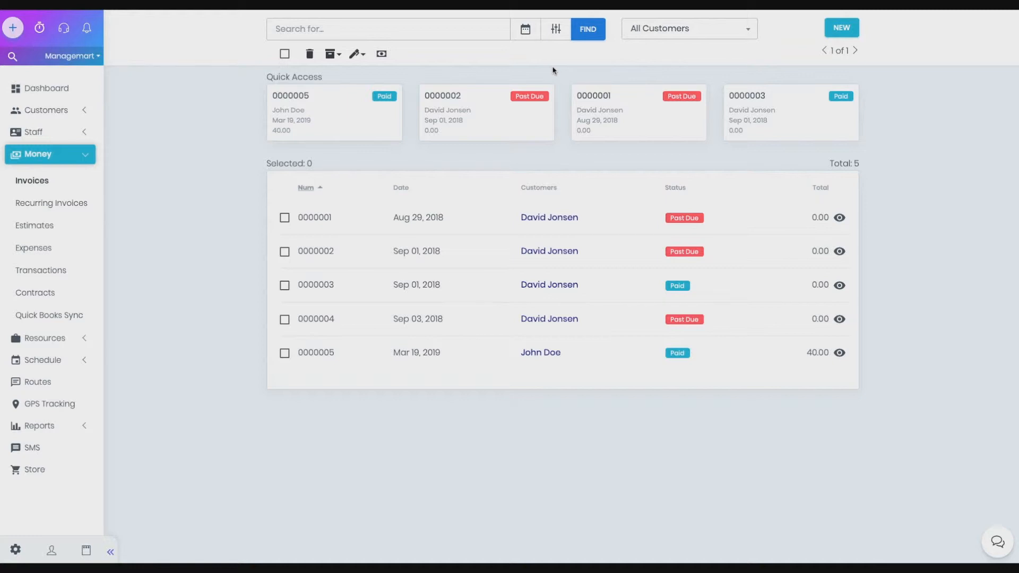
- Filter the invoice list to show only Past Due invoices
click(554, 30)
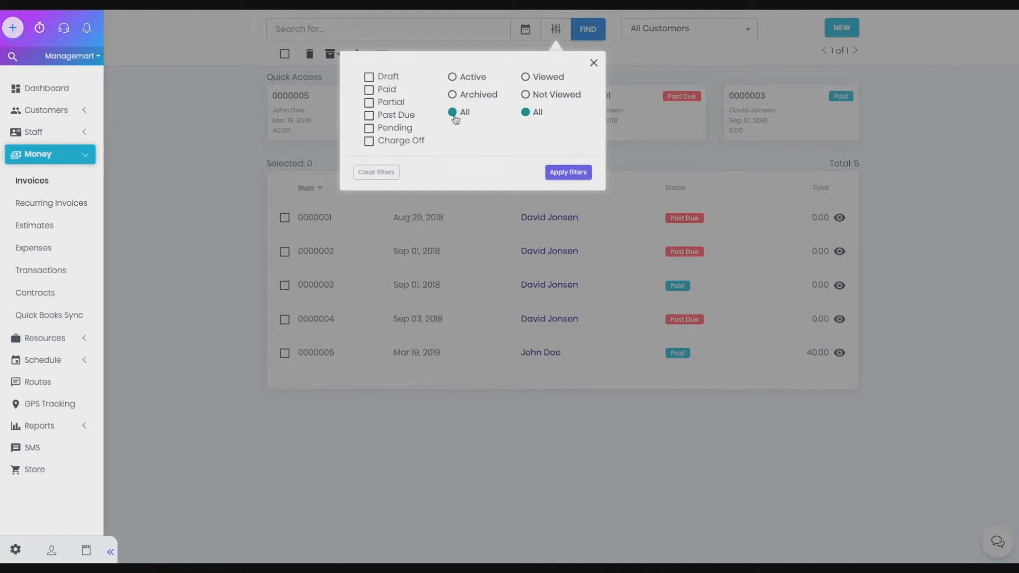
click(368, 116)
click(564, 173)
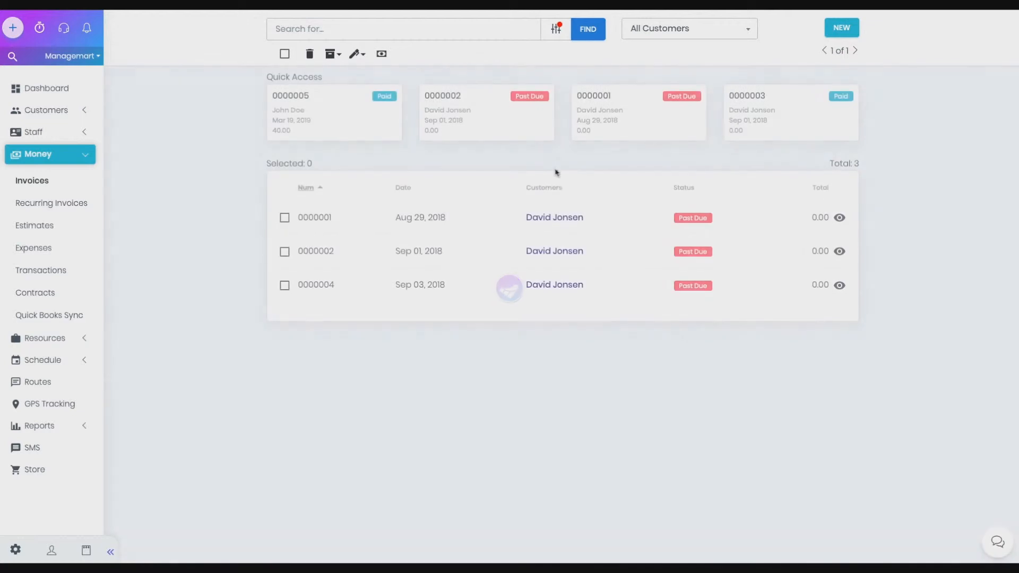
- Switch the status filter from Past Due to Paid and apply it
click(556, 30)
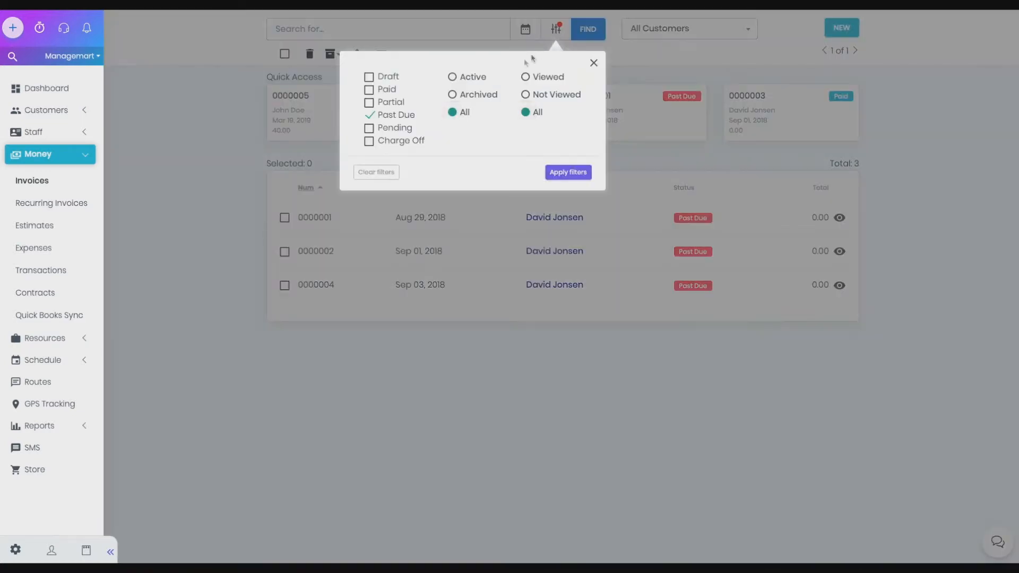
click(370, 115)
click(370, 90)
click(567, 173)
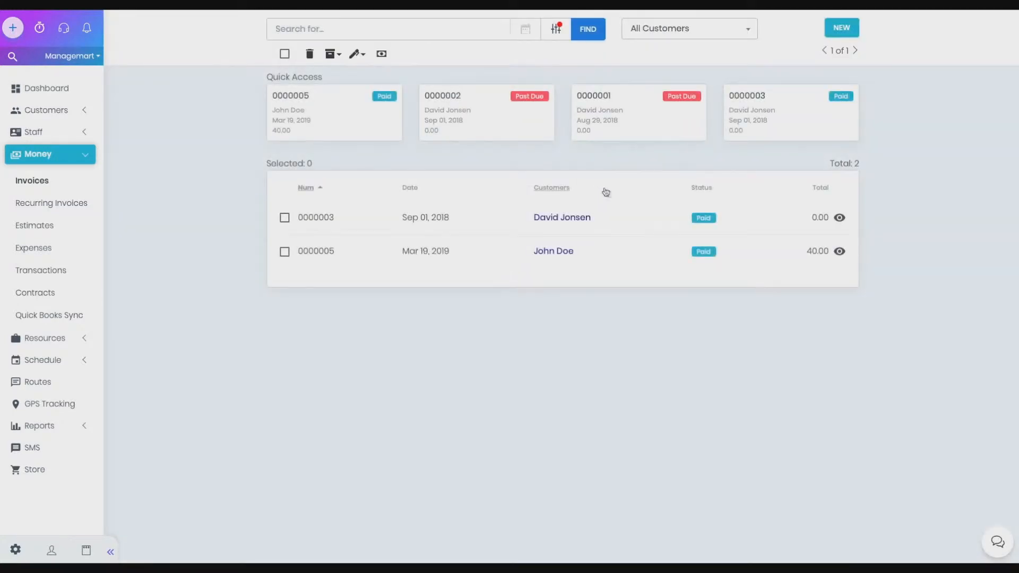
- Clear all status filters from the invoice list
click(556, 29)
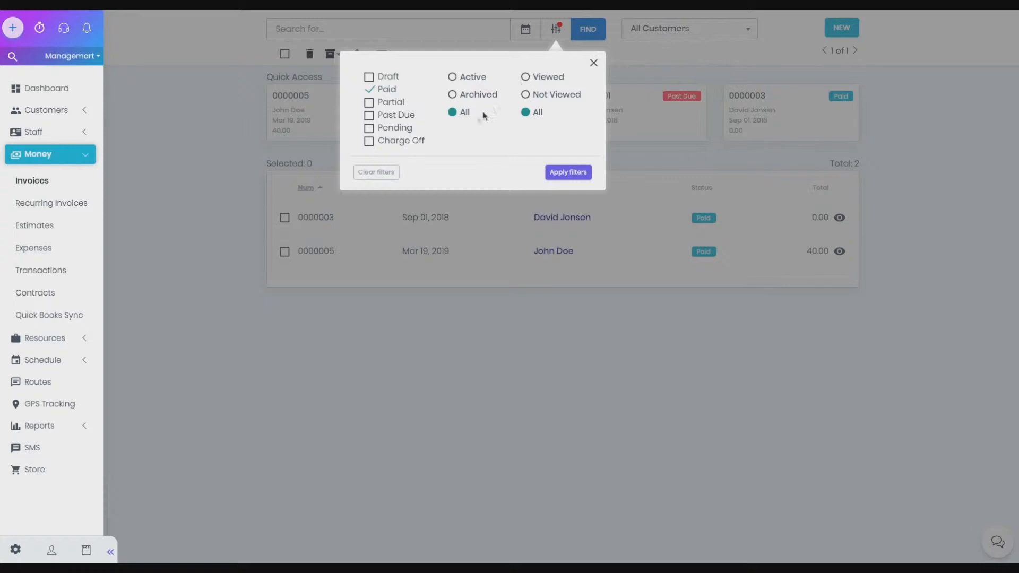
click(376, 173)
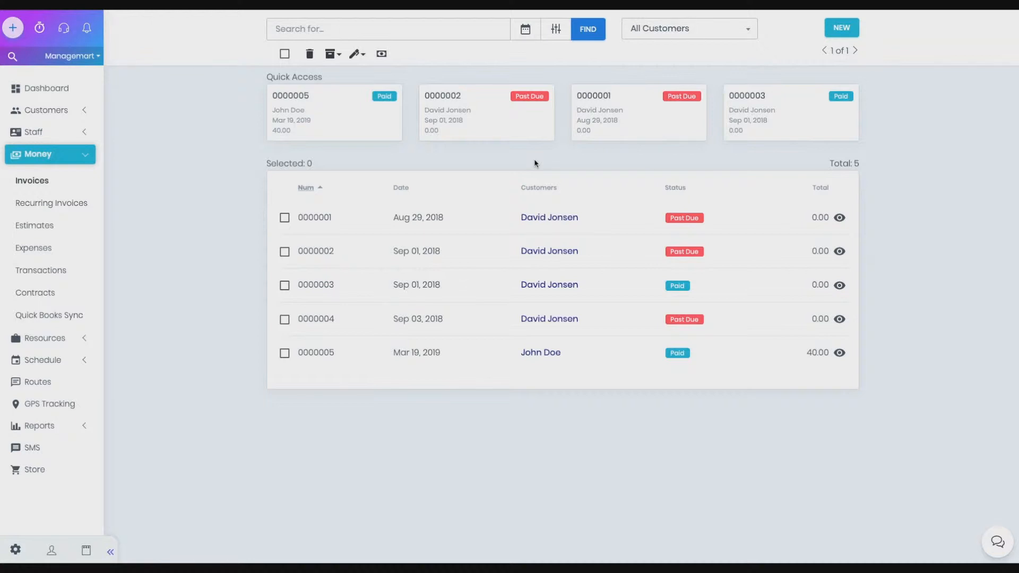
- Select invoices 0000001 and 0000002 and delete them, confirming the deletion
click(285, 219)
click(285, 253)
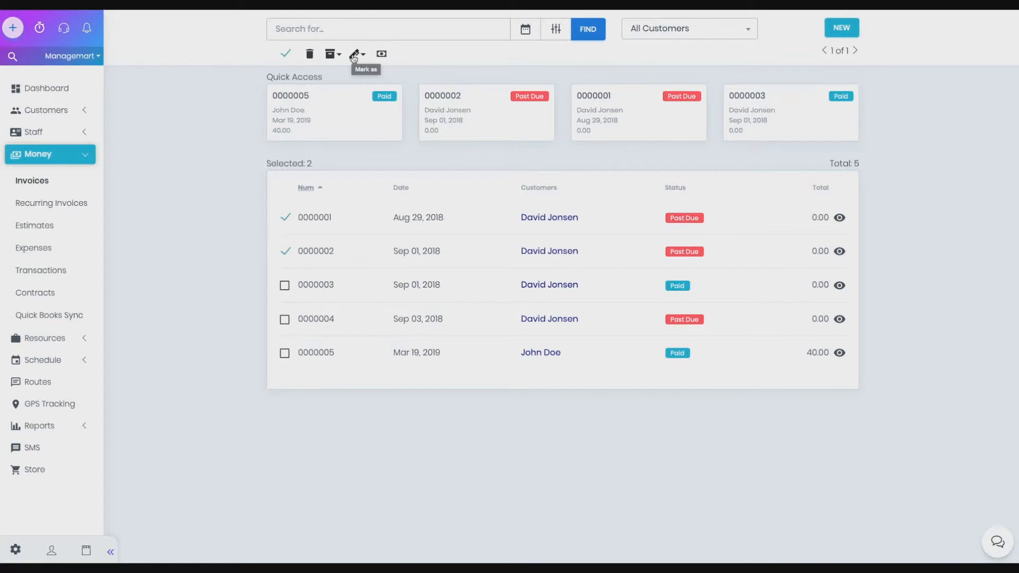
click(309, 55)
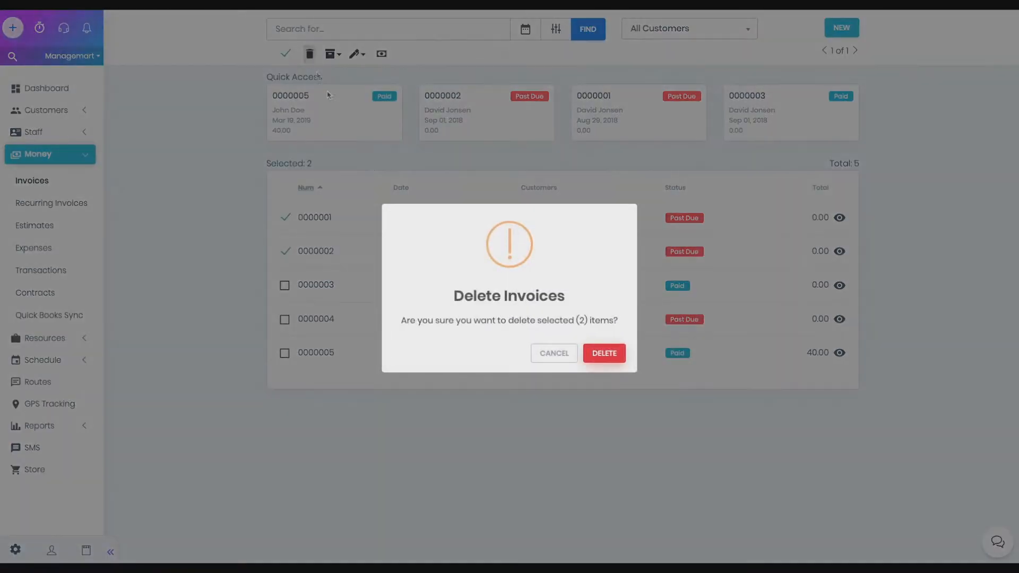
click(602, 354)
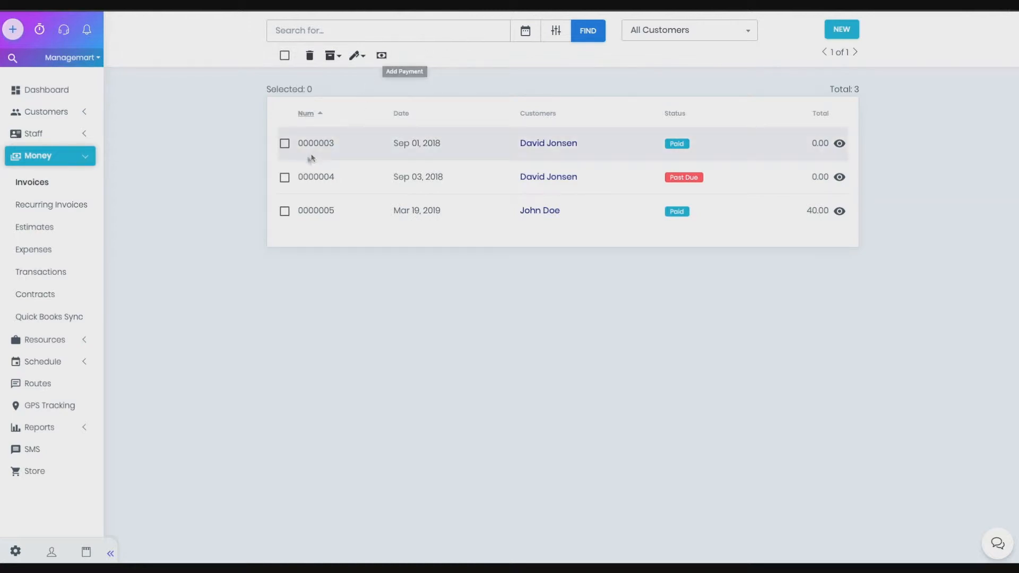
- Start adding a payment for invoice 0000004 and set the payment date to Mar 29, 2019
click(285, 177)
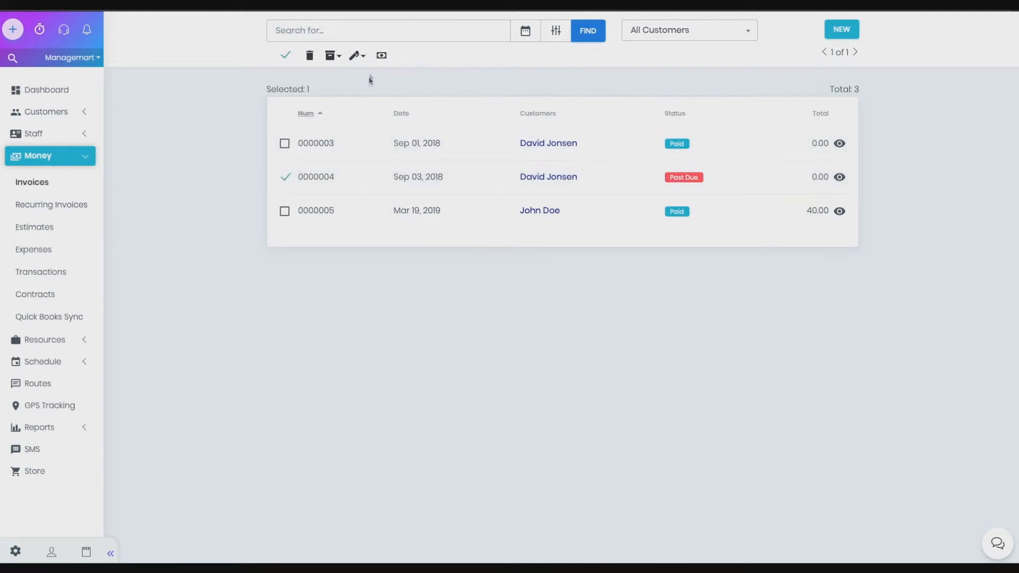
click(381, 56)
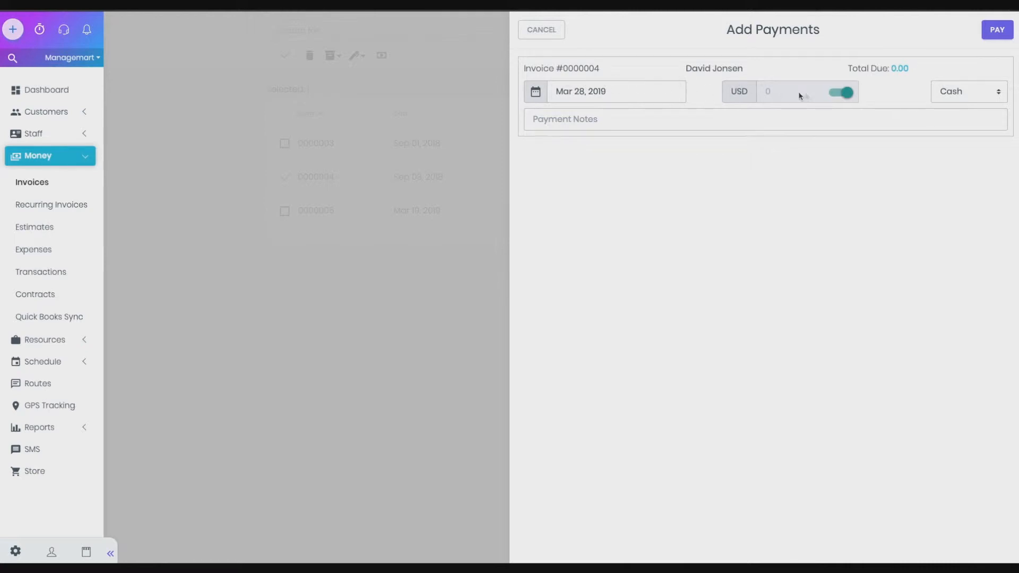
click(586, 91)
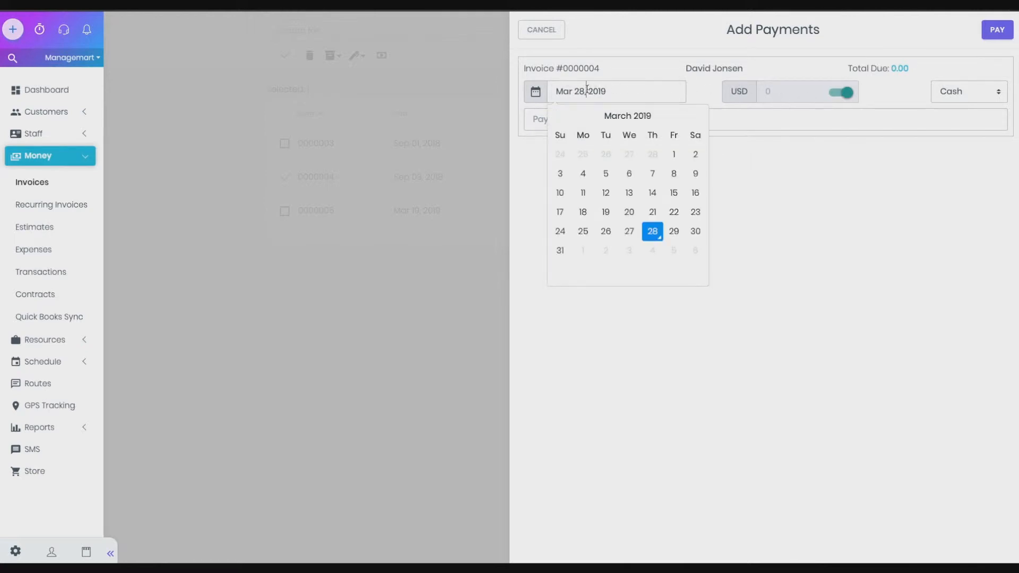
click(673, 234)
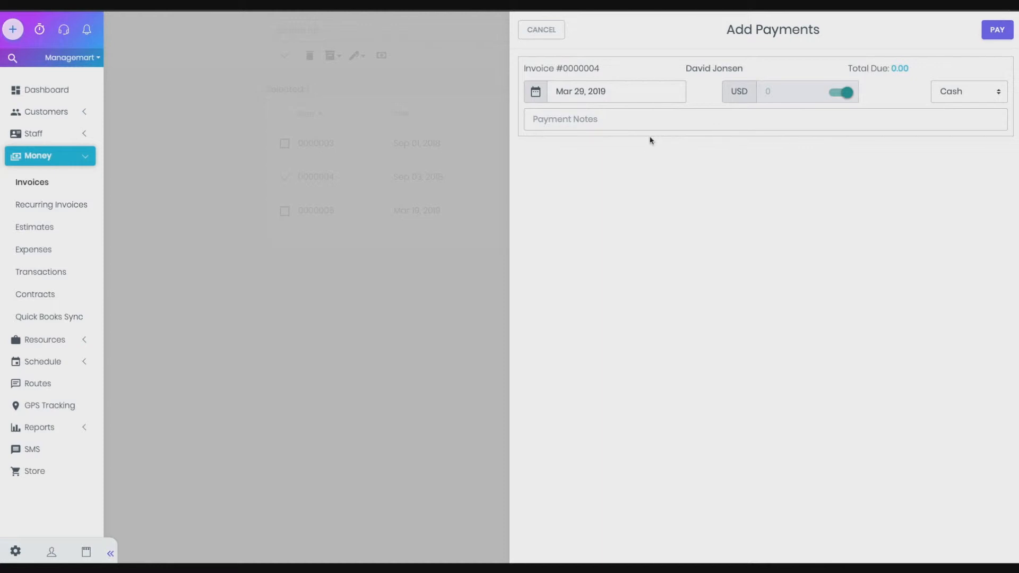
- Turn off the full-amount toggle and enter a payment amount of 100 USD
click(846, 93)
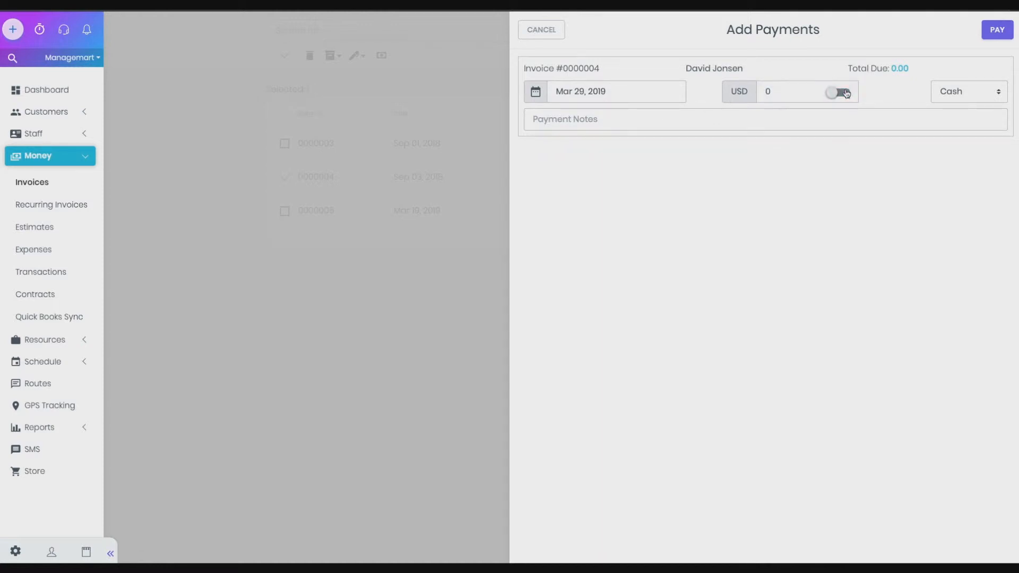
click(790, 94)
key(BackSpace)
text(100)
- Keep Cash as the payment method and submit the payment
click(975, 95)
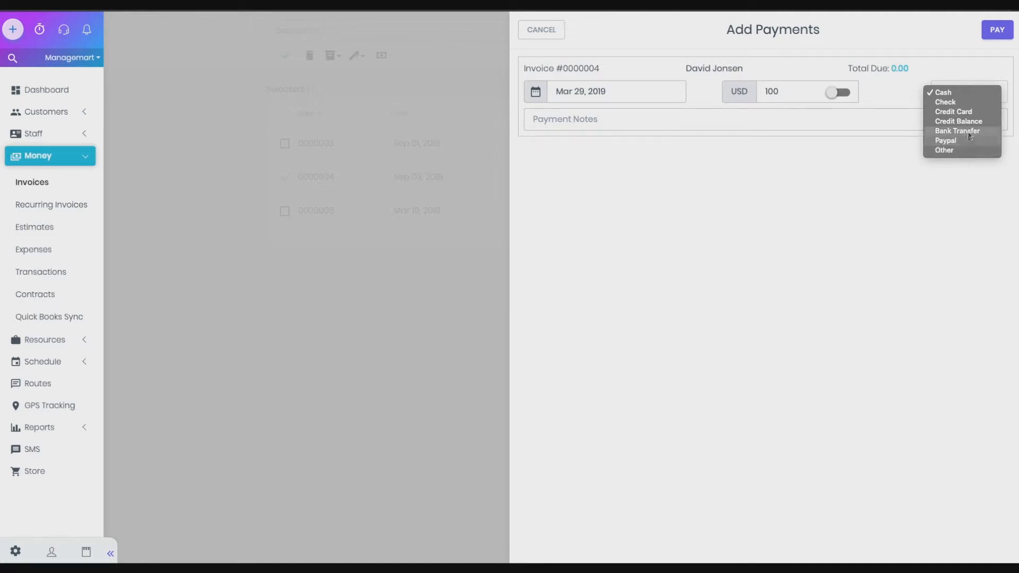
click(962, 95)
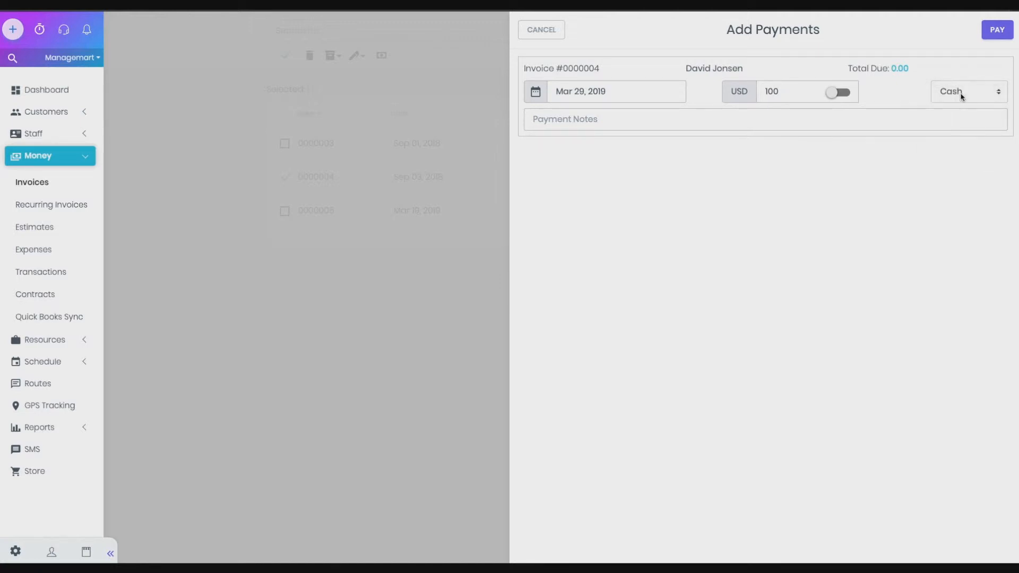
click(995, 31)
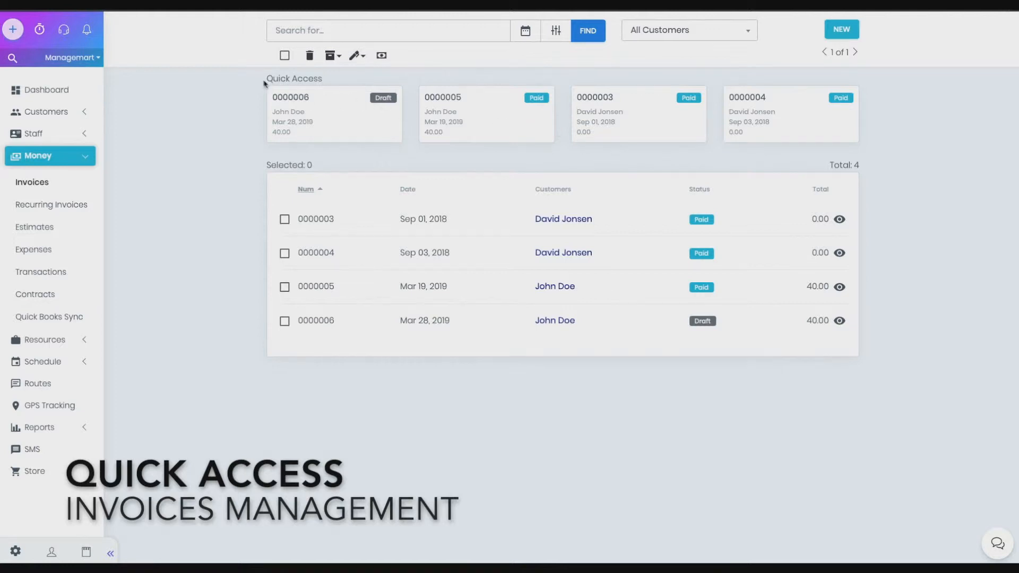
- Open invoices 0000005 and 0000003 from the Quick Access cards, returning to the invoice list each time
drag(266, 79, 324, 79)
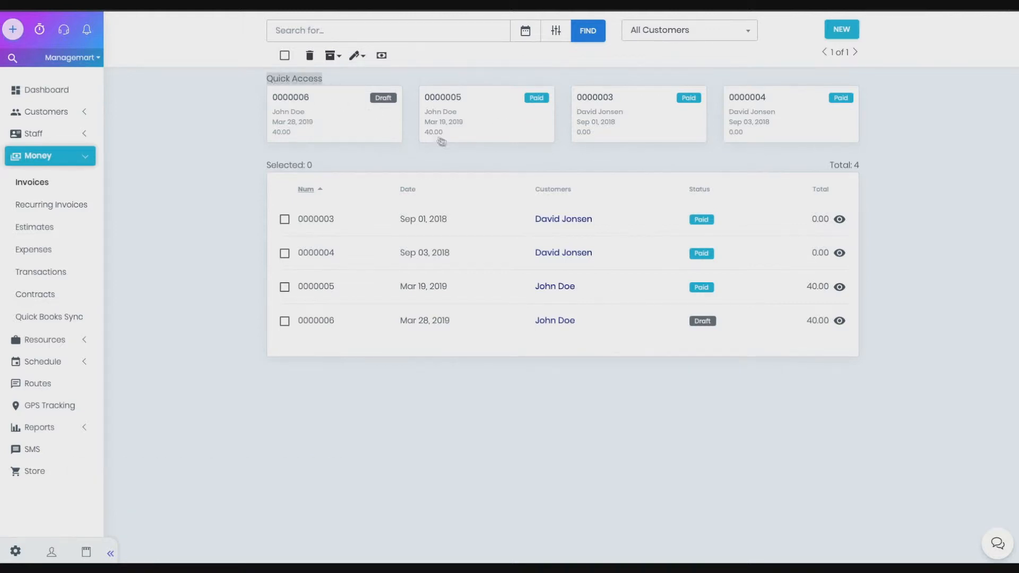
click(457, 152)
click(444, 126)
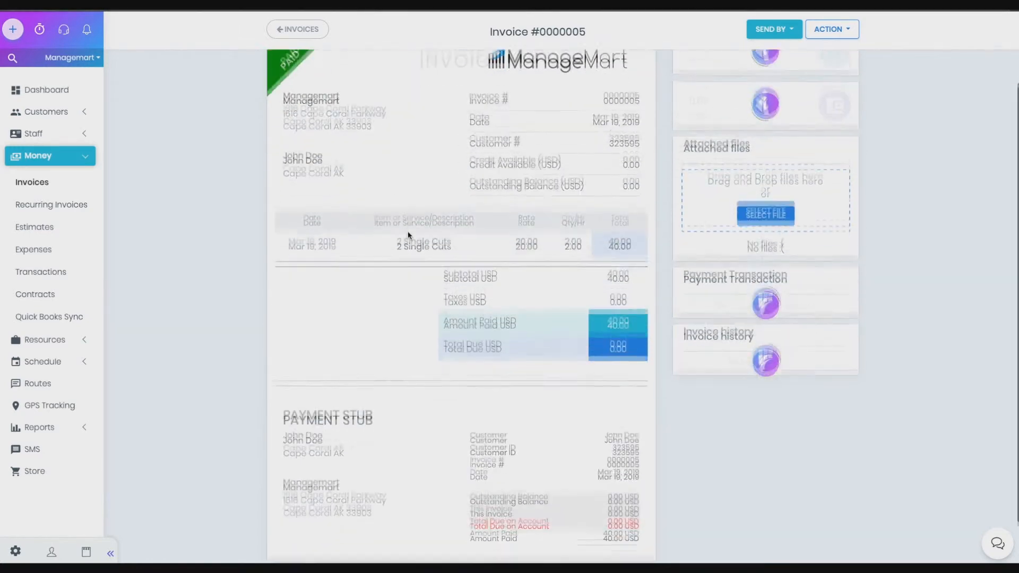
click(313, 40)
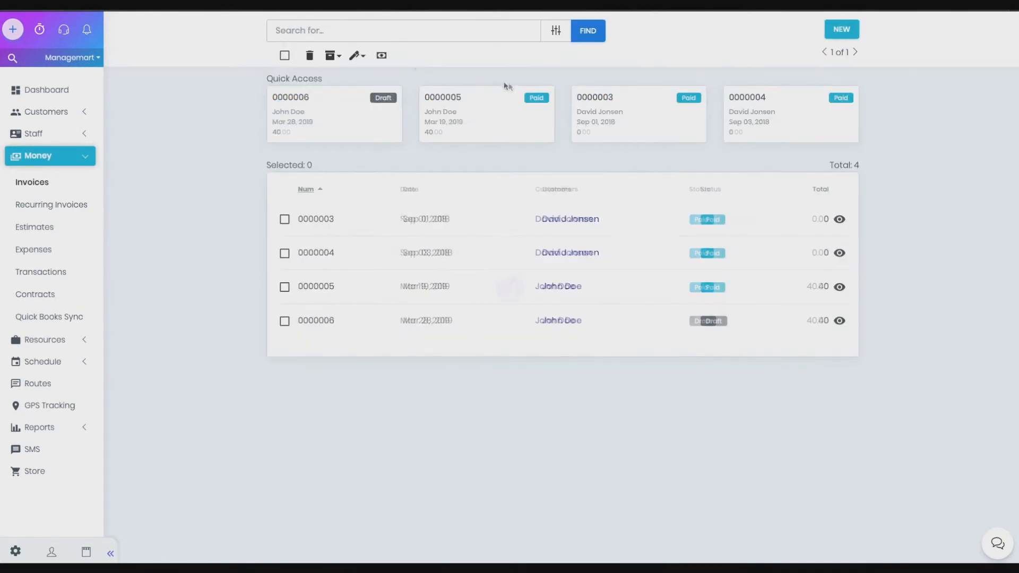
click(631, 110)
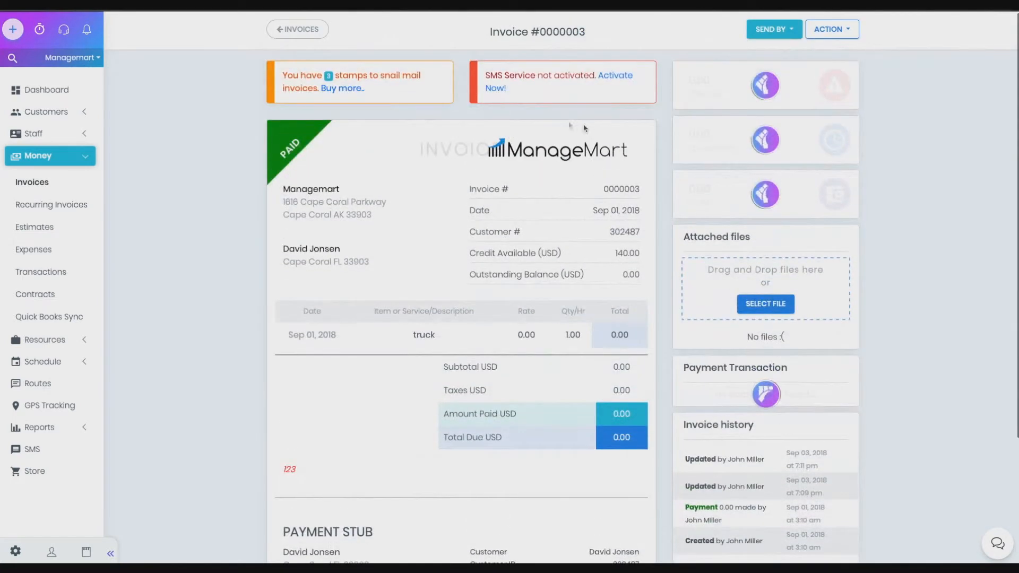
click(294, 29)
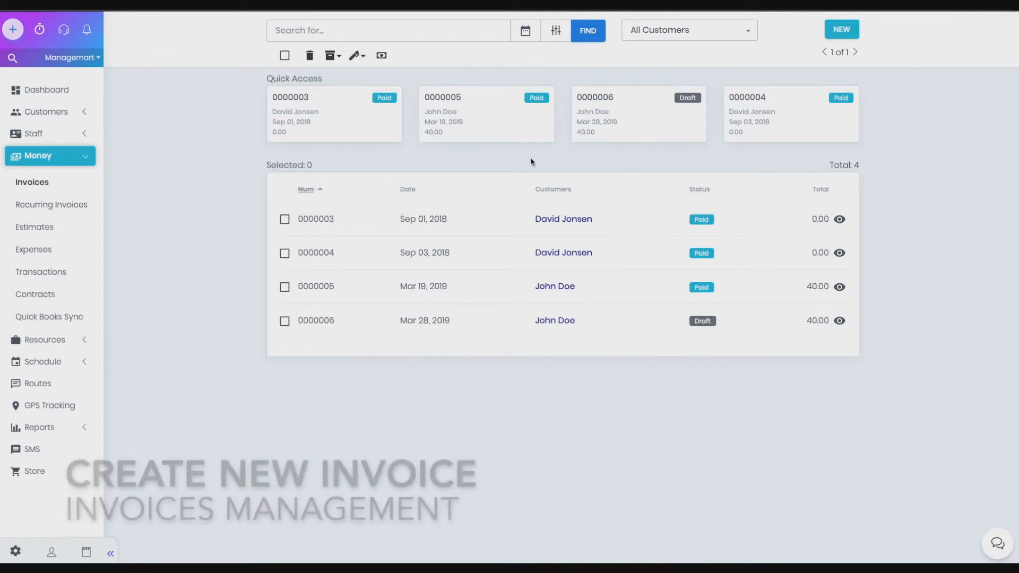
- Start a new invoice and select its customer
click(842, 30)
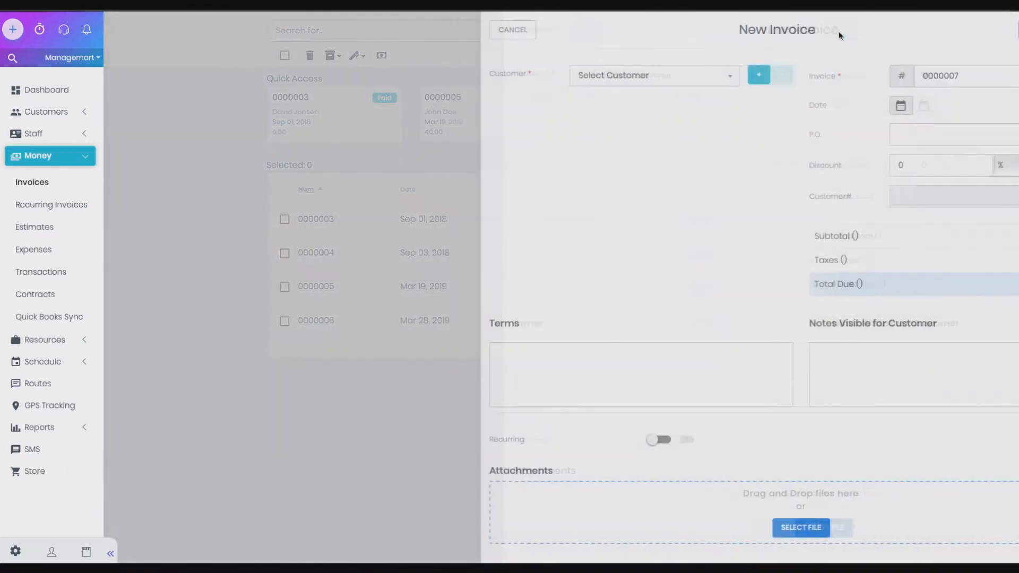
click(481, 73)
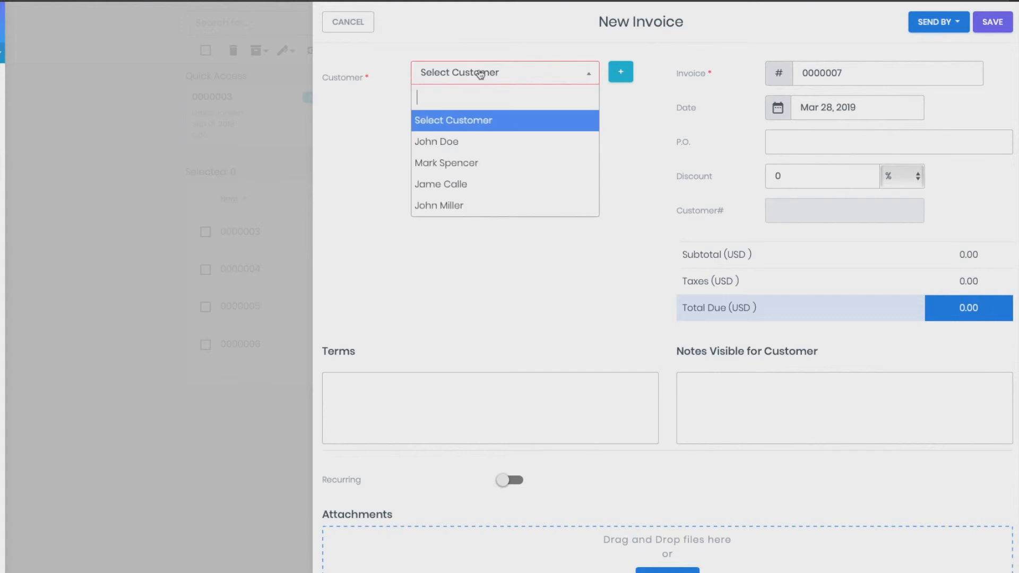
click(446, 143)
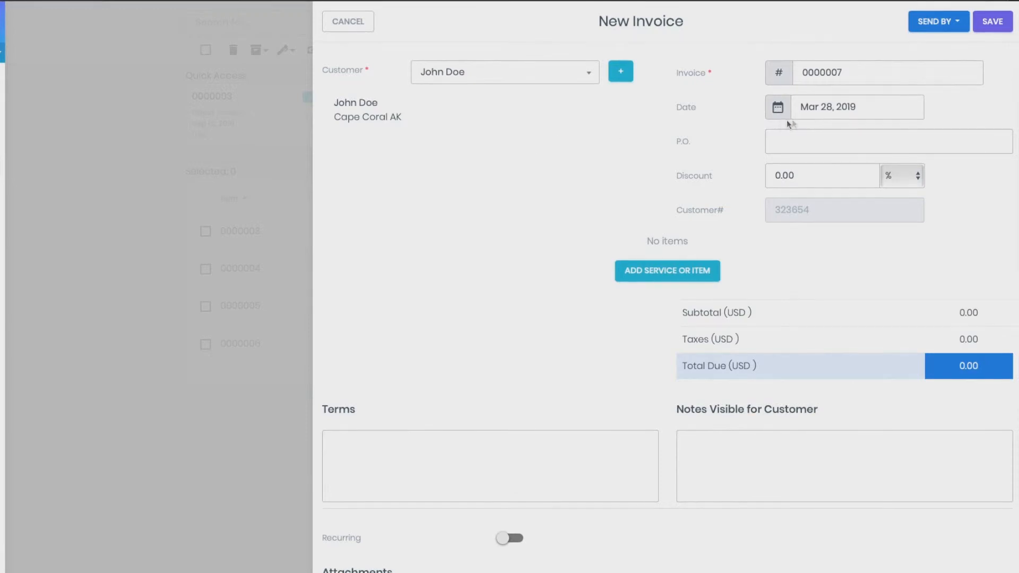
- Set the new invoice's date to Mar 28, 2019 and its discount to 5 %
click(831, 112)
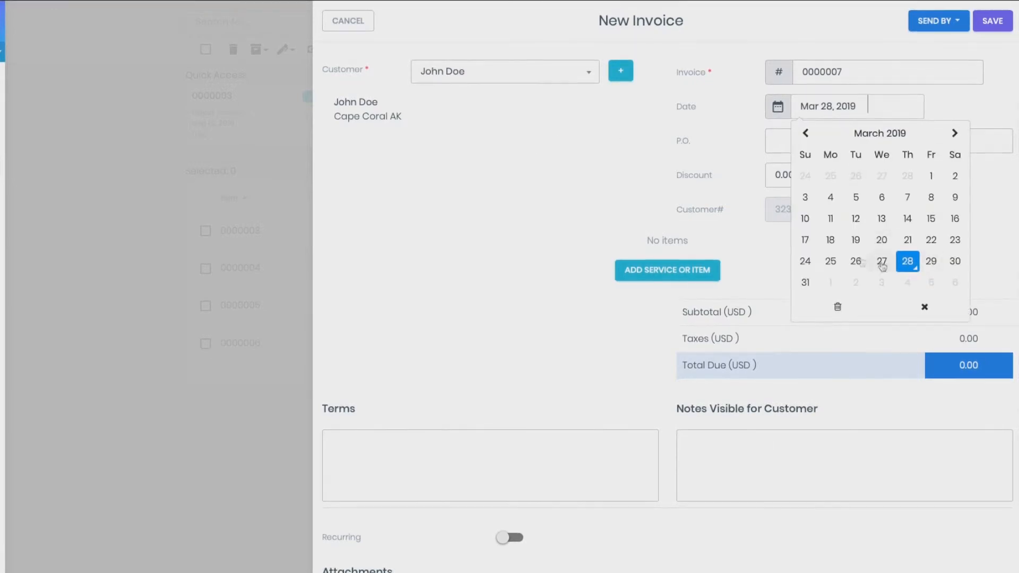
click(908, 261)
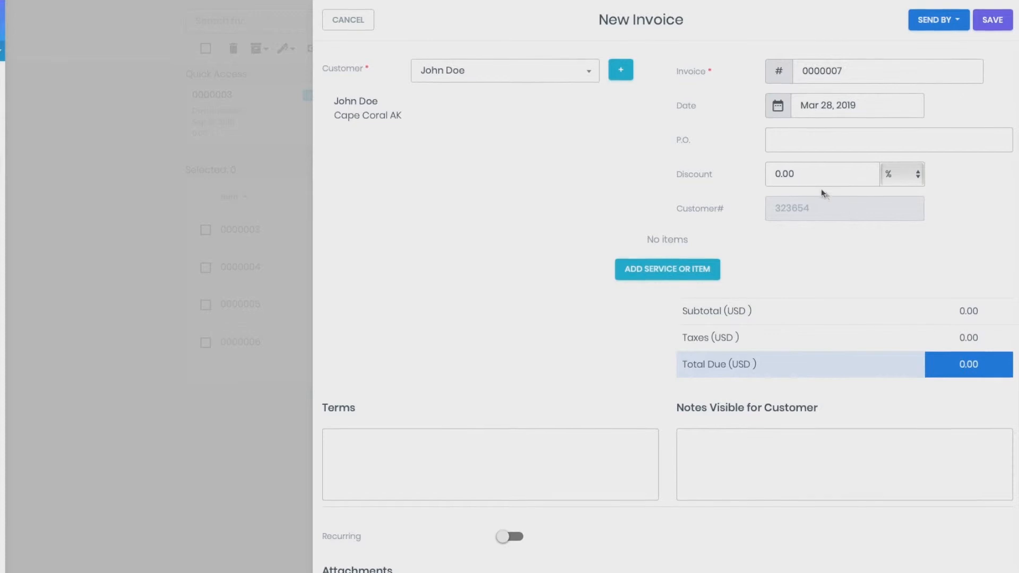
drag(780, 174, 775, 174)
text(5)
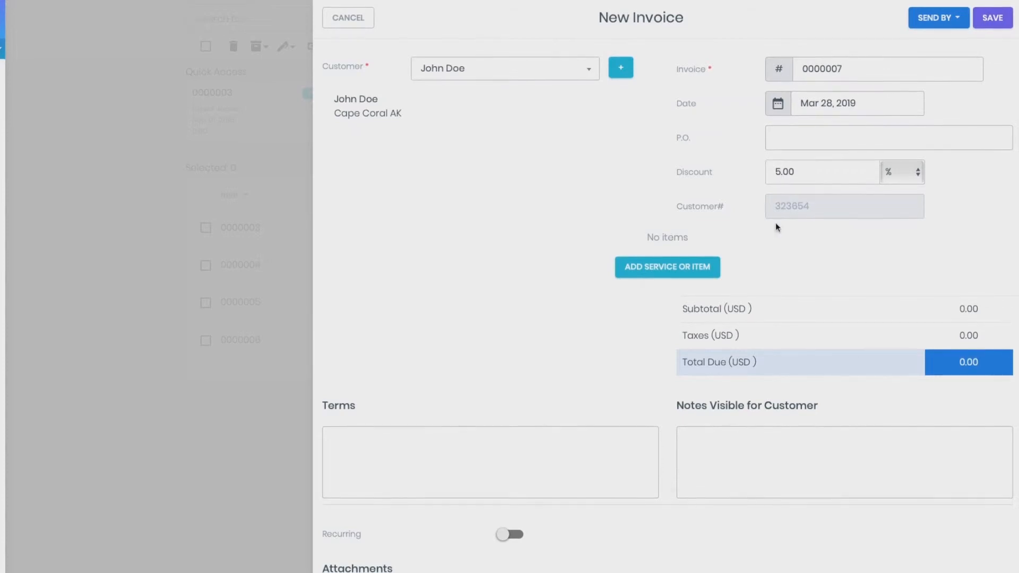
- Add a service or item line to the new invoice
click(667, 266)
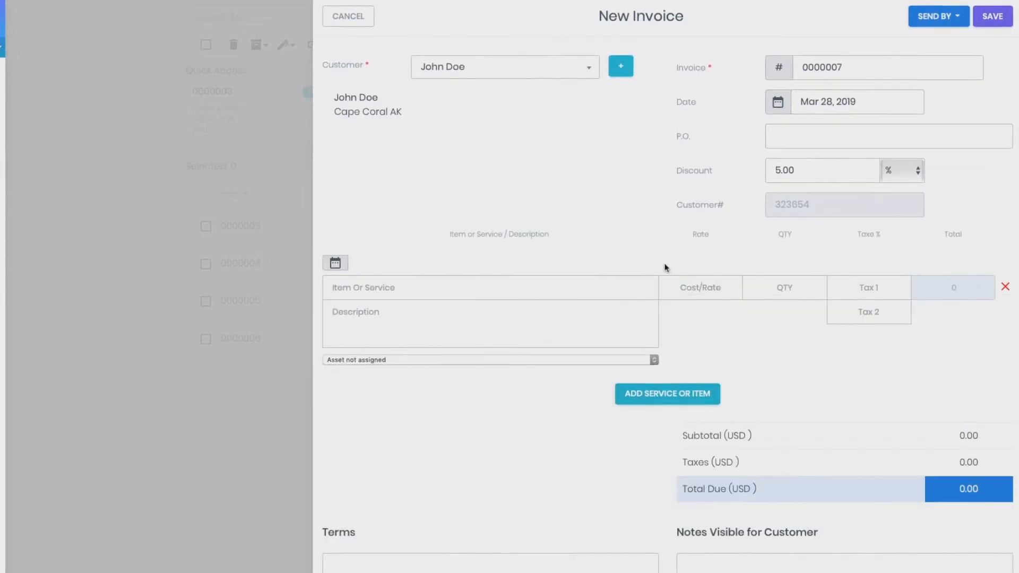
- Fill the invoice line with the 2 Single Cuts item and set its quantity to 3
click(541, 294)
text(2 s)
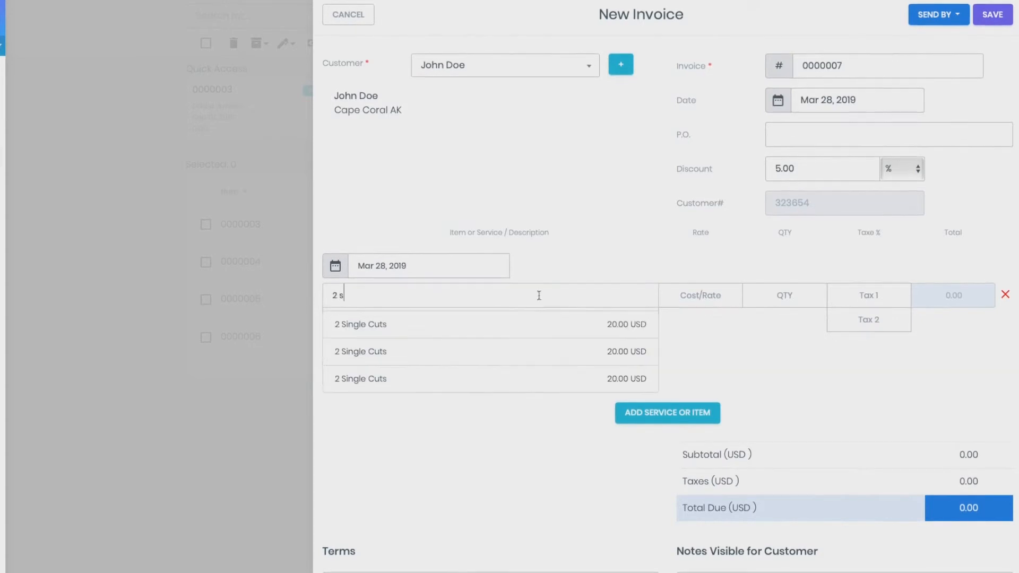
click(561, 323)
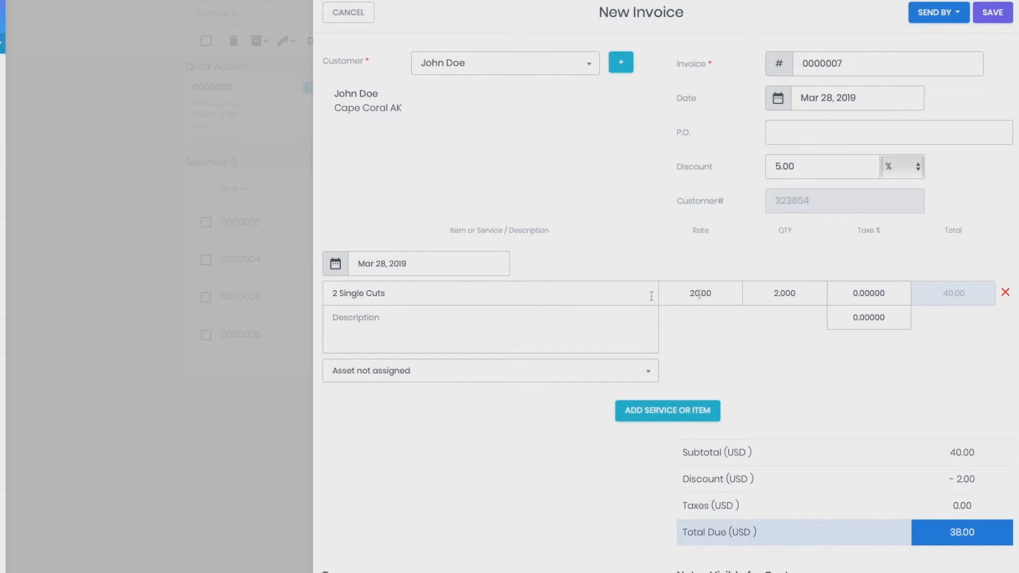
click(778, 293)
key(BackSpace)
text(3)
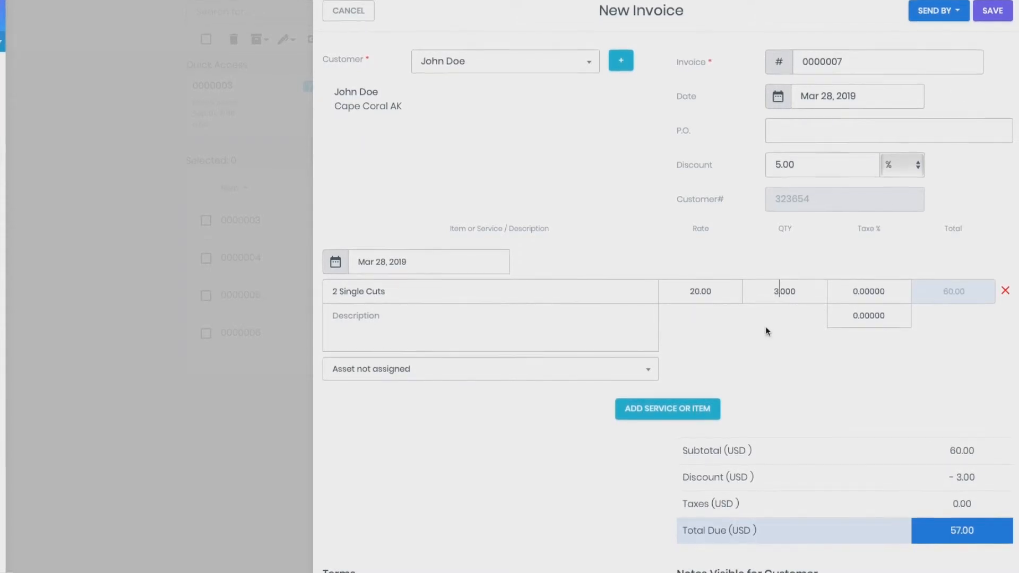
- Enter Terms as the invoice terms and Notes as the notes visible for the customer
scroll(765, 332, down, 5)
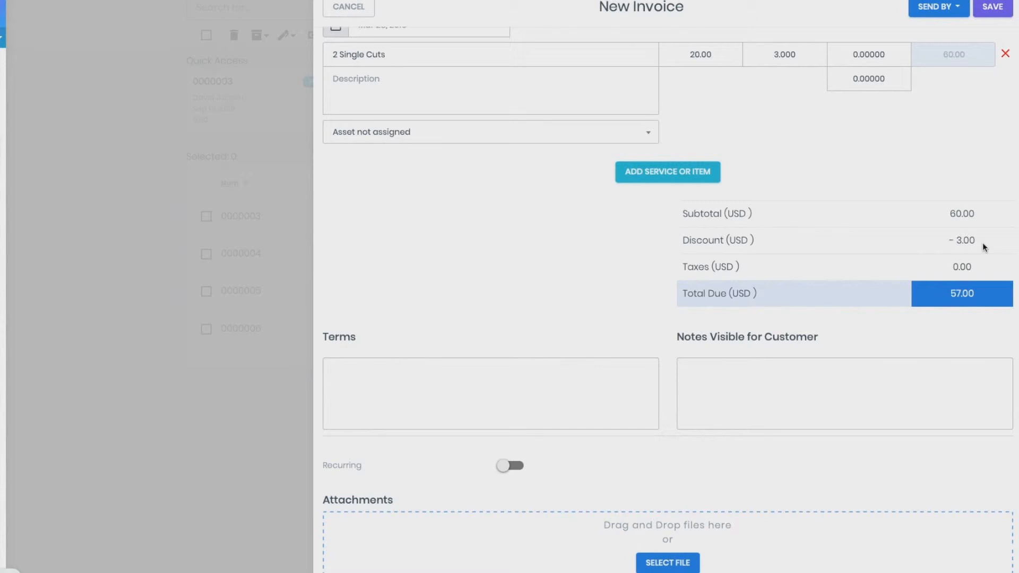
click(479, 372)
text(Terms)
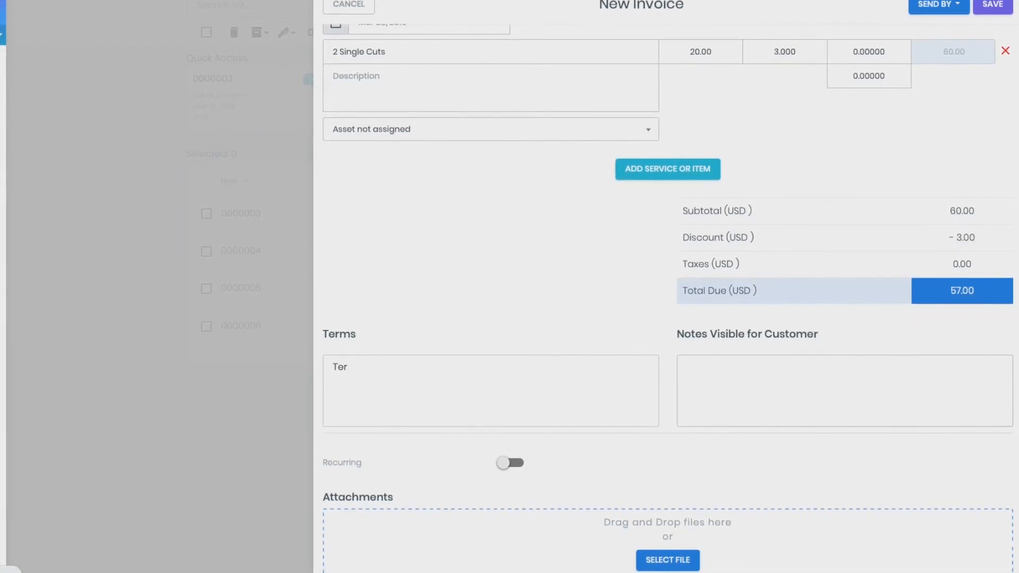
click(783, 381)
text(Notes)
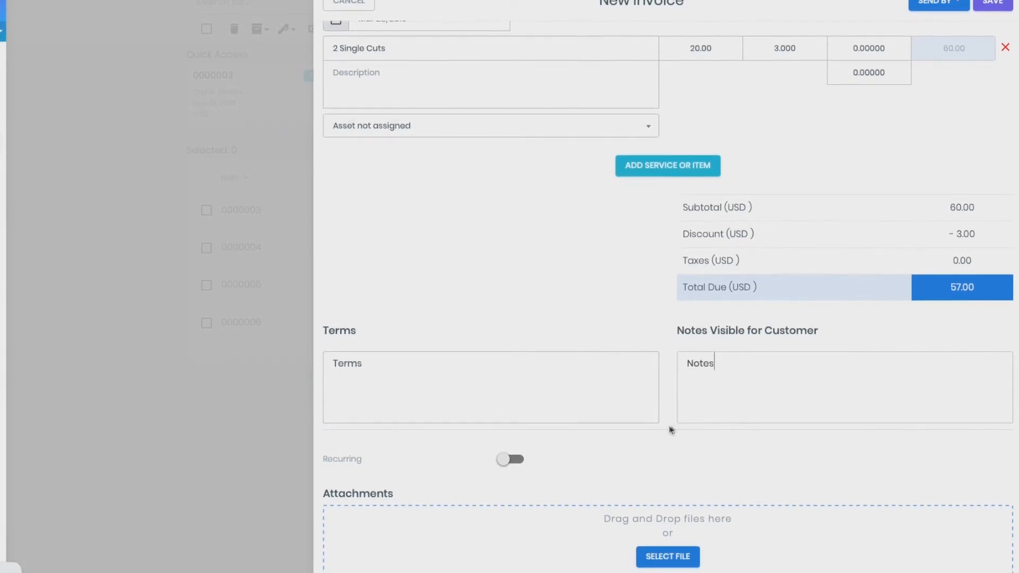
- Turn on recurring for the invoice and set the recurring start date to Mar 28, 2019
scroll(671, 426, down, 1)
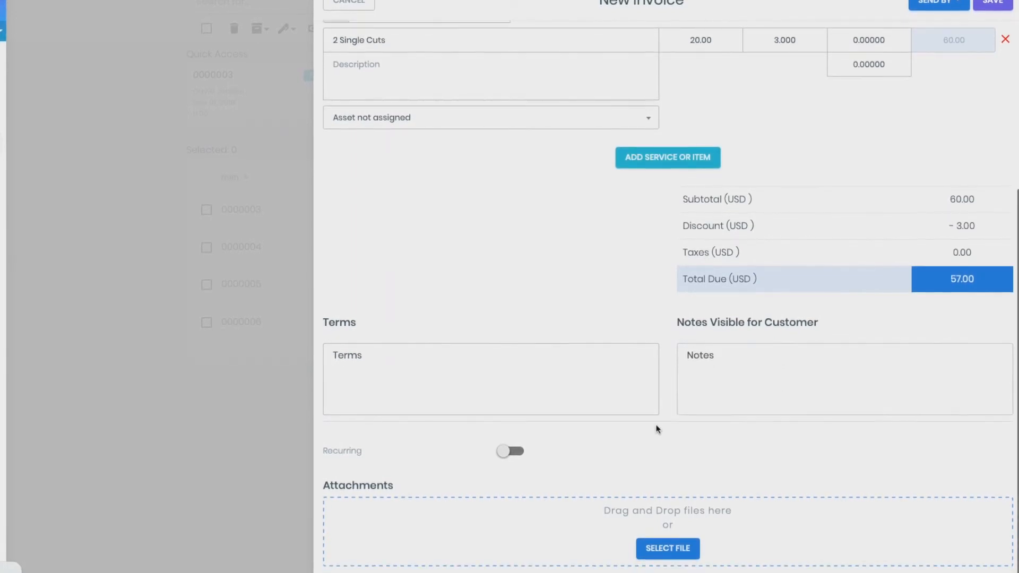
click(513, 451)
scroll(489, 455, down, 3)
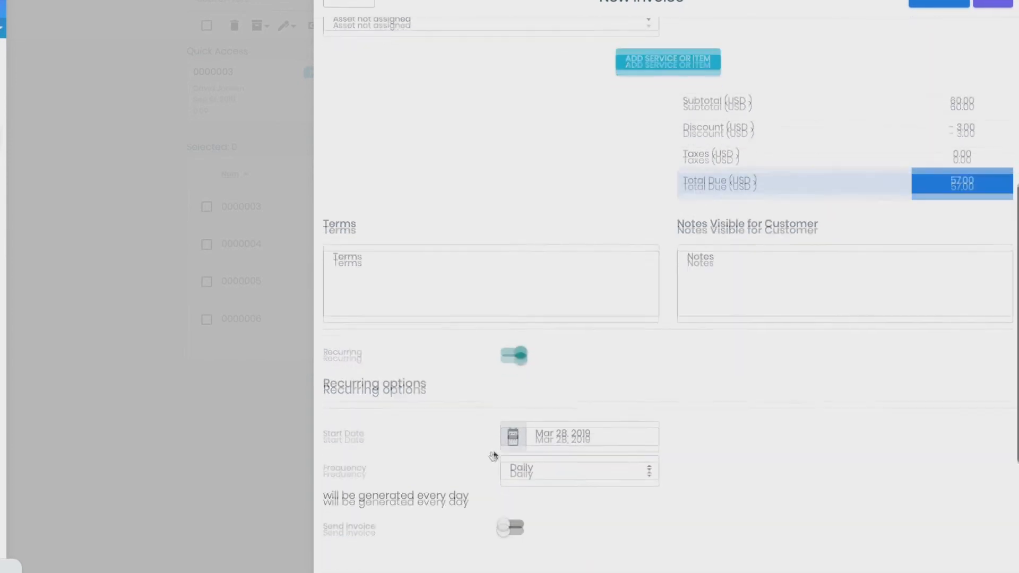
click(578, 388)
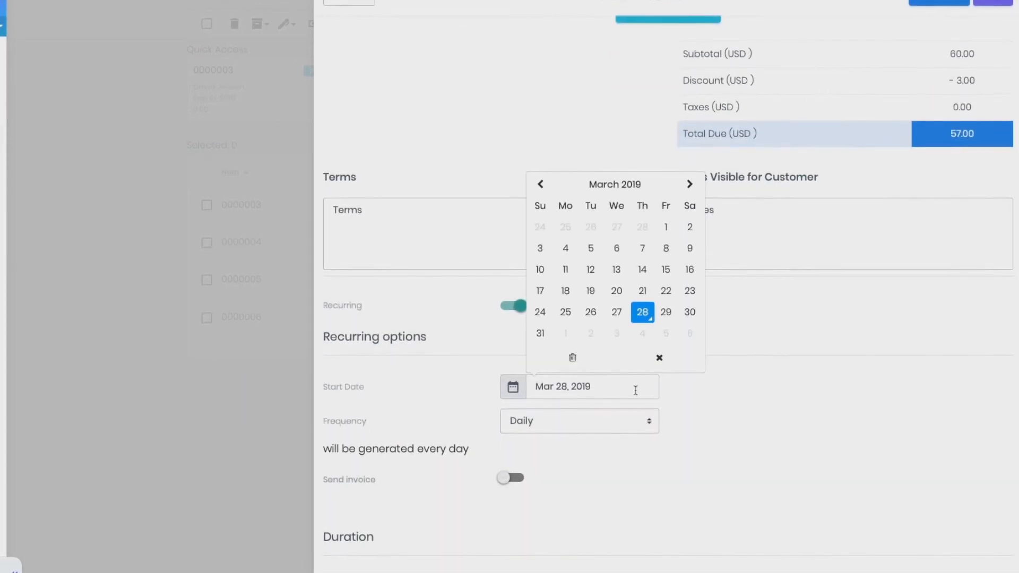
click(642, 312)
scroll(575, 391, down, 4)
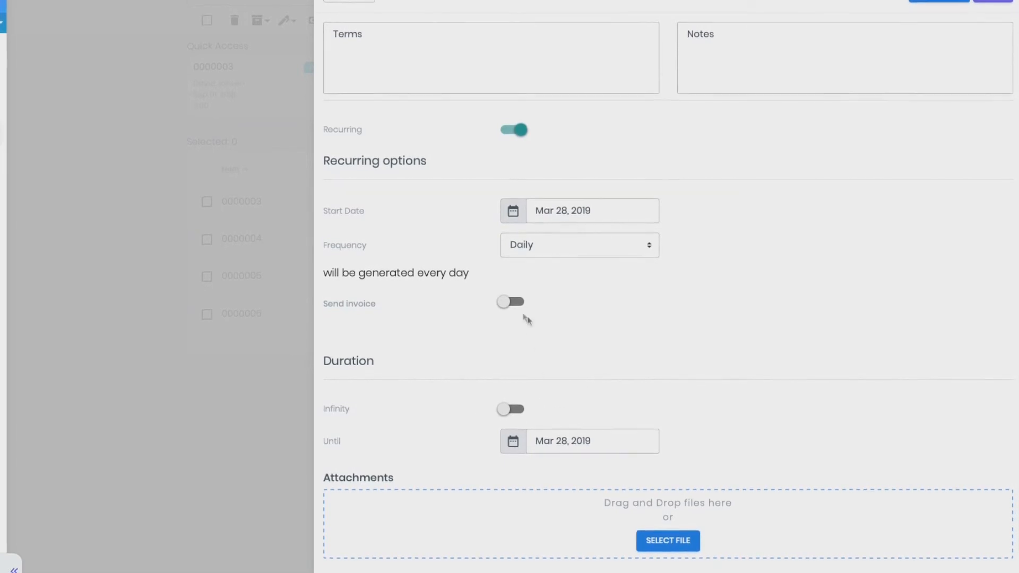
- Try the send-invoice delivery options and duration settings, then switch recurring off again
click(509, 302)
click(675, 299)
click(723, 301)
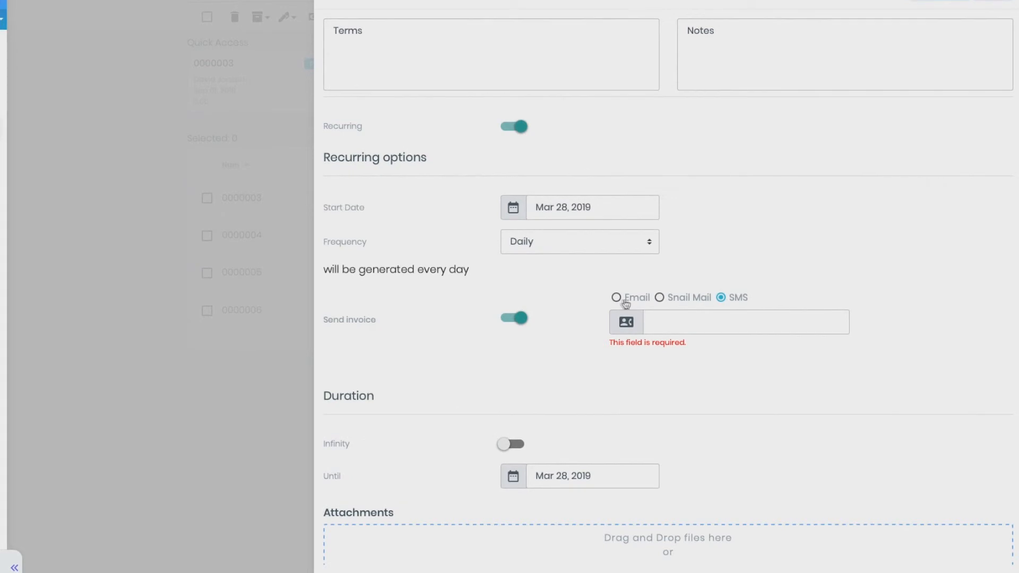
click(513, 317)
click(511, 403)
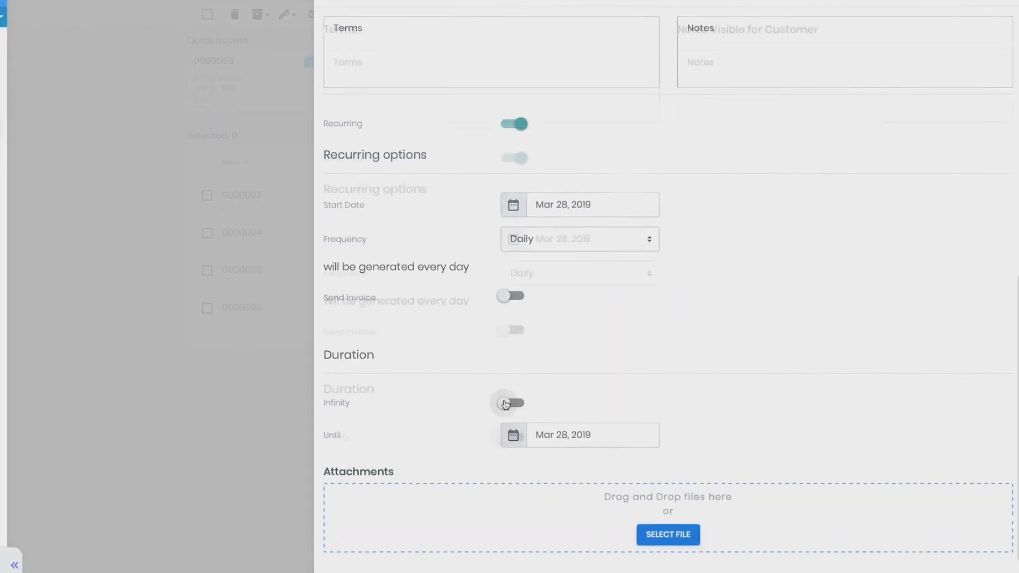
click(514, 435)
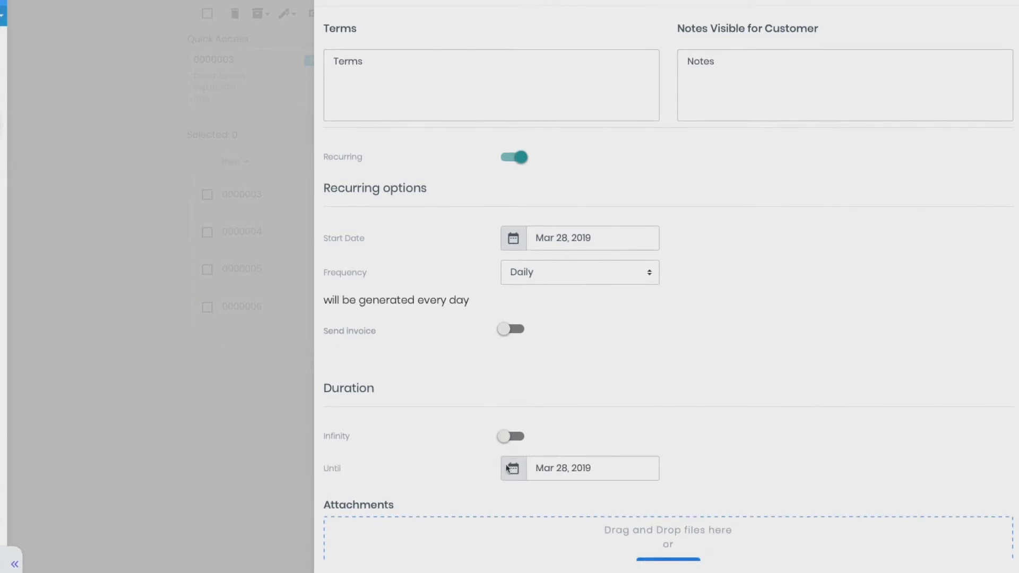
click(517, 157)
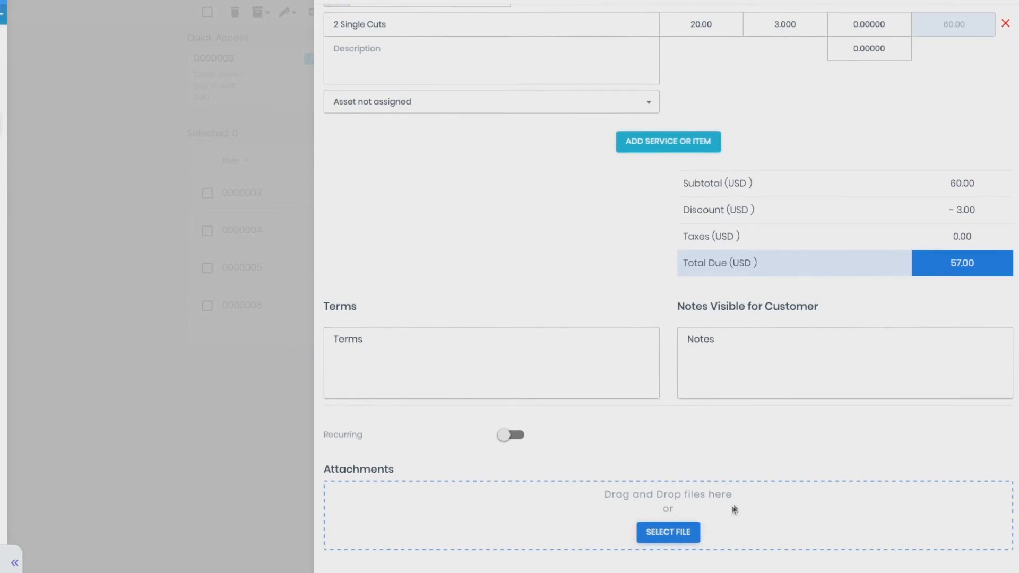
- Save the new invoice
drag(734, 494, 603, 488)
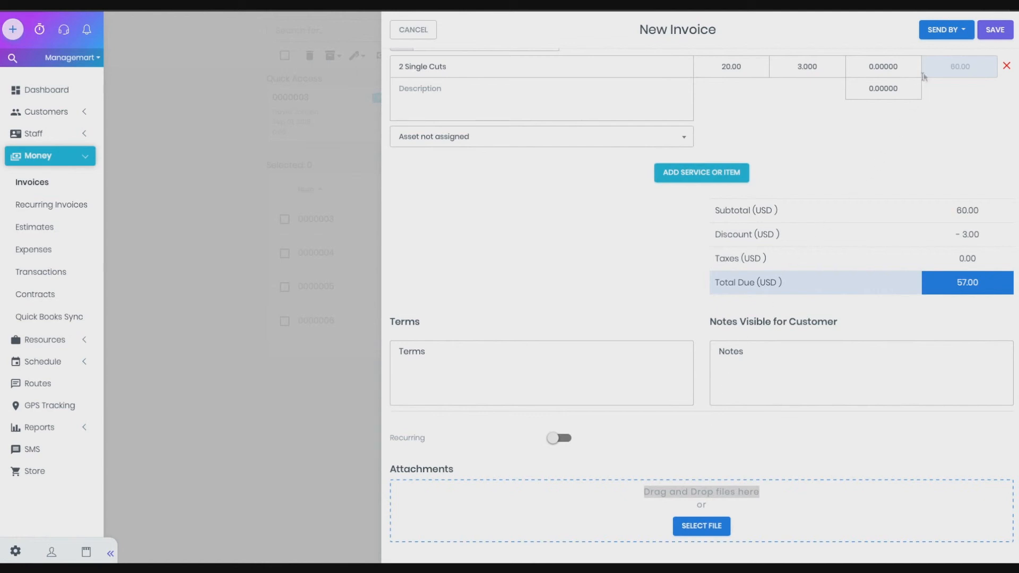
click(944, 32)
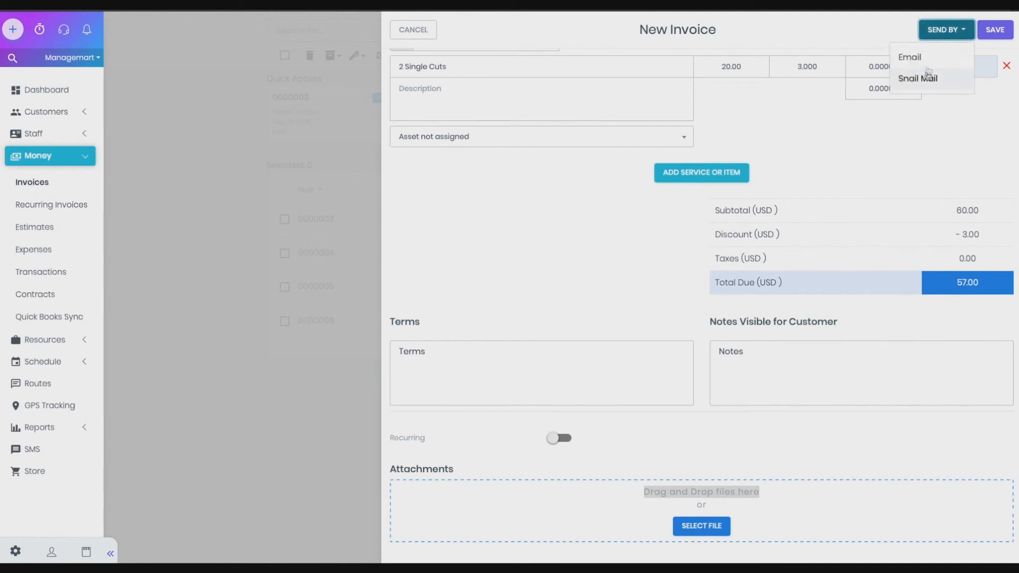
click(993, 31)
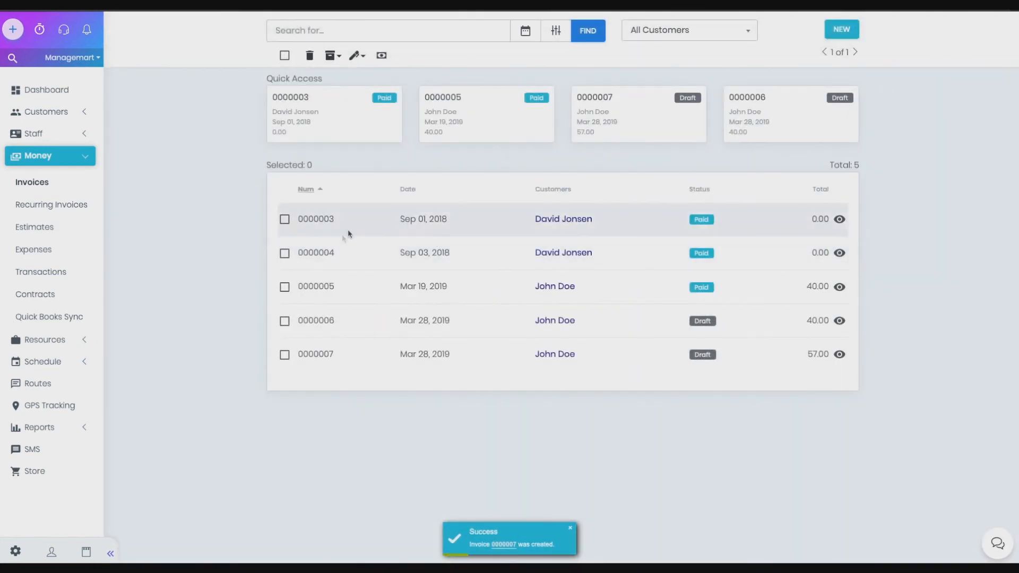
- Open invoice 0000006, edit it to assign a different customer, and save the change
drag(314, 357, 308, 355)
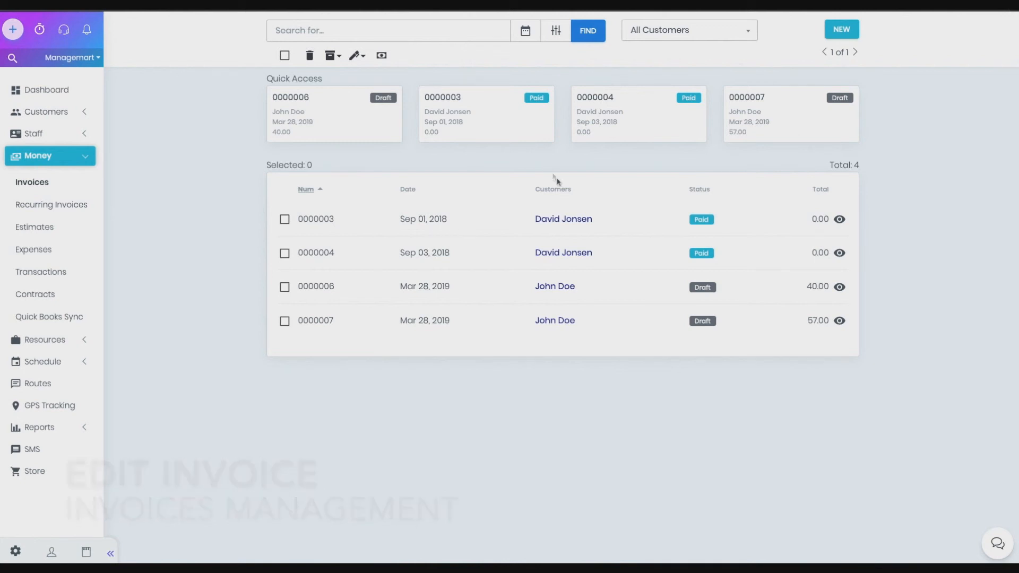
click(839, 287)
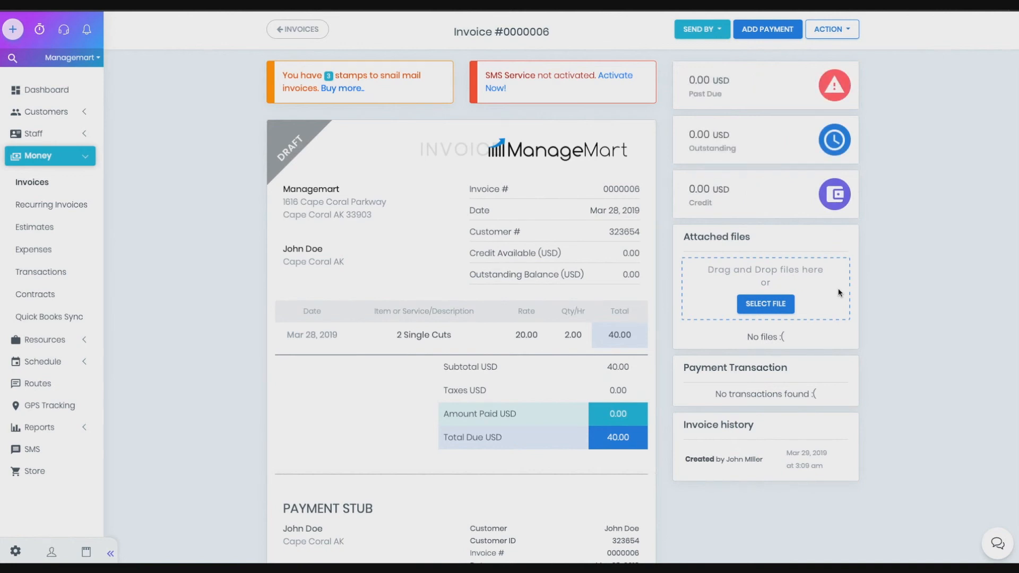
click(837, 33)
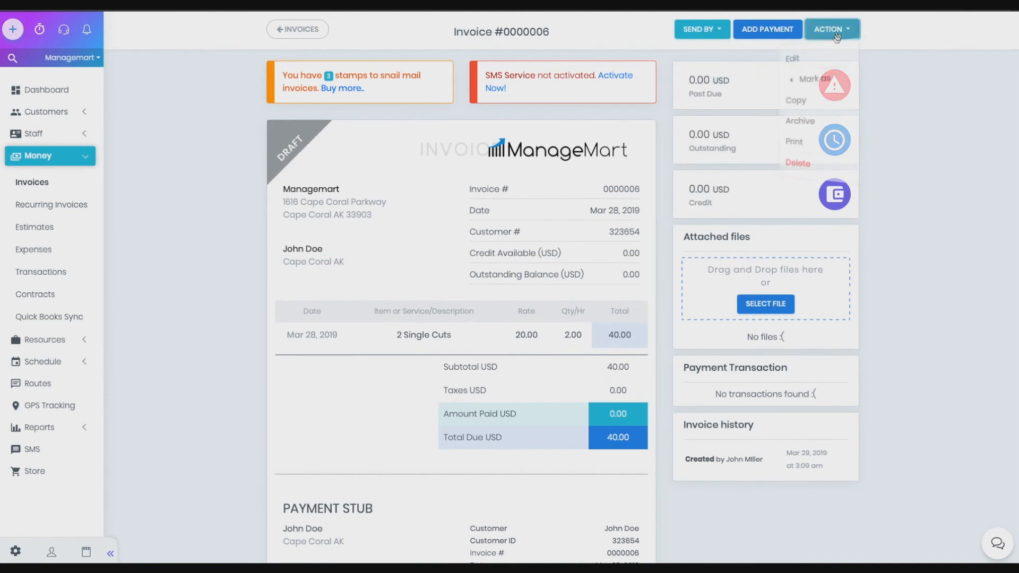
click(820, 58)
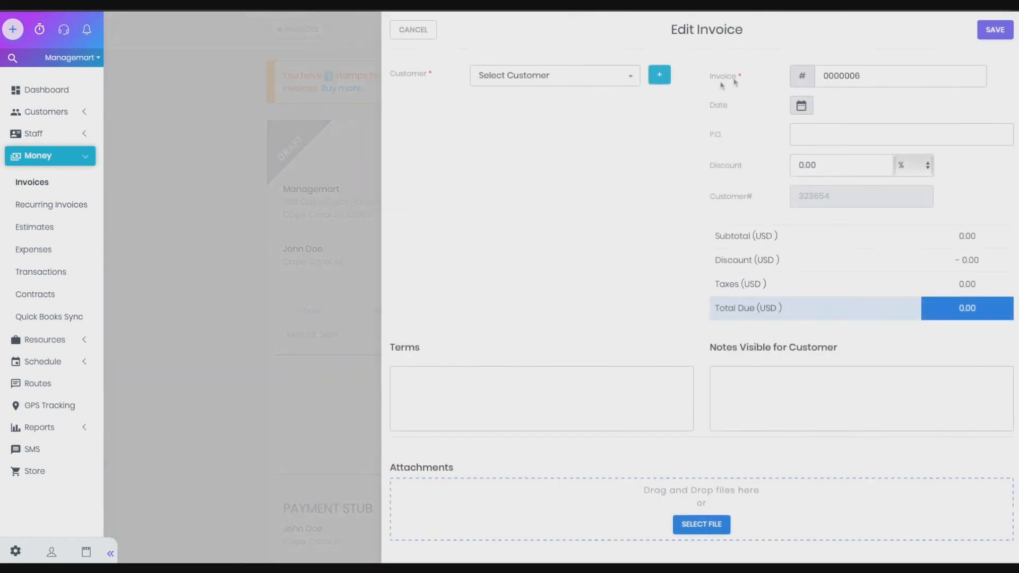
click(524, 87)
click(509, 174)
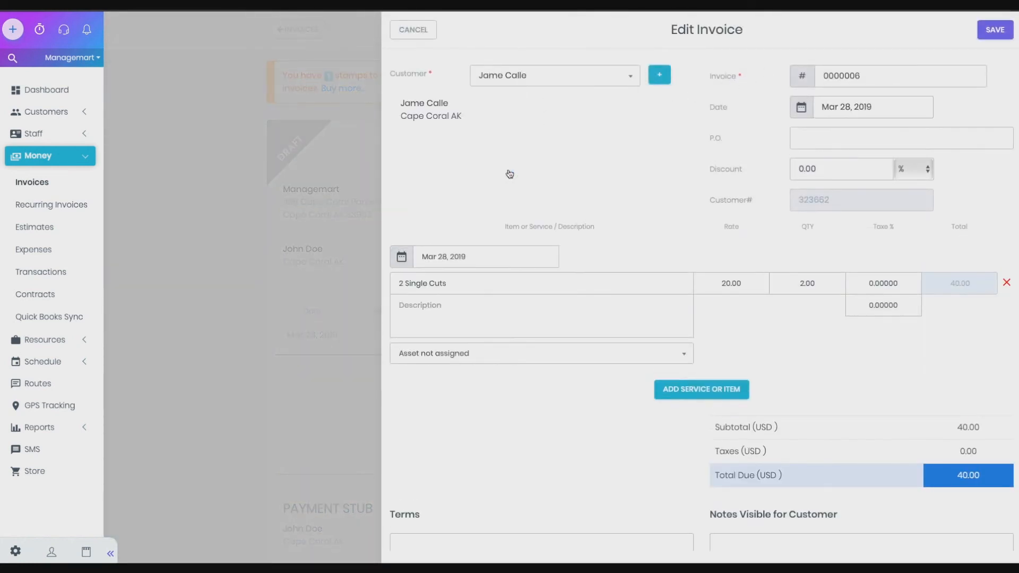
click(992, 36)
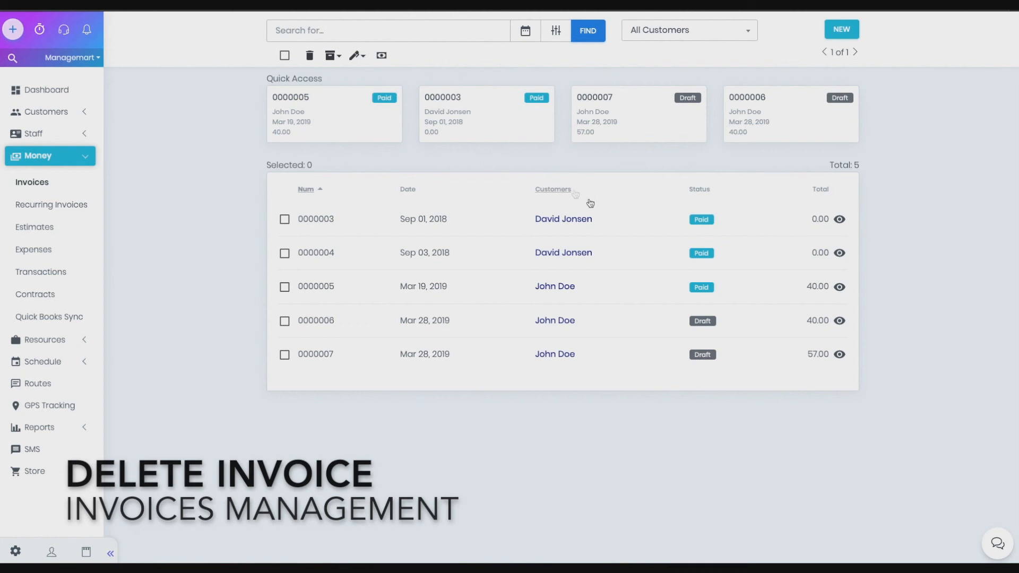
- Open invoice 0000005 and delete it permanently
click(839, 289)
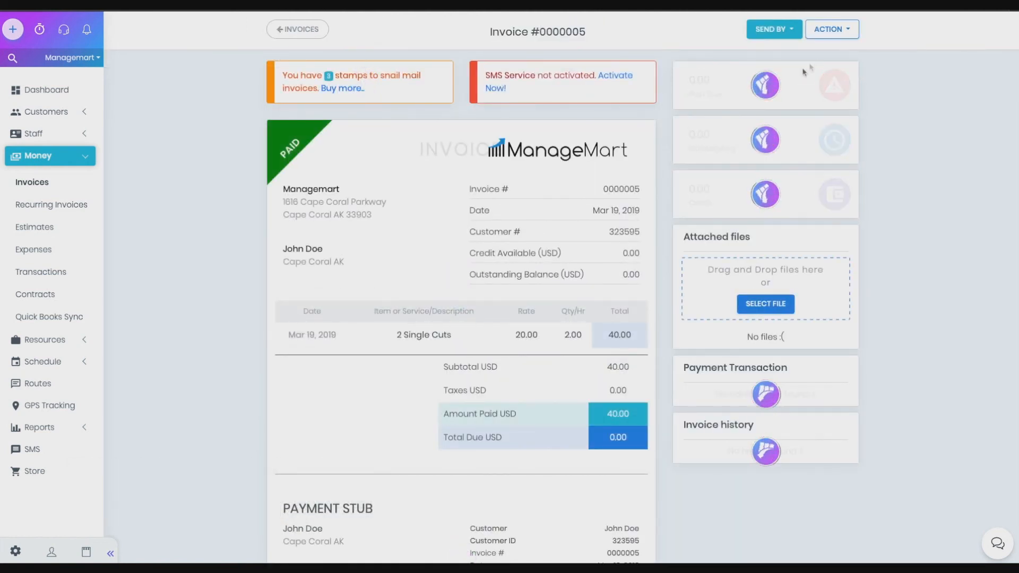
click(837, 31)
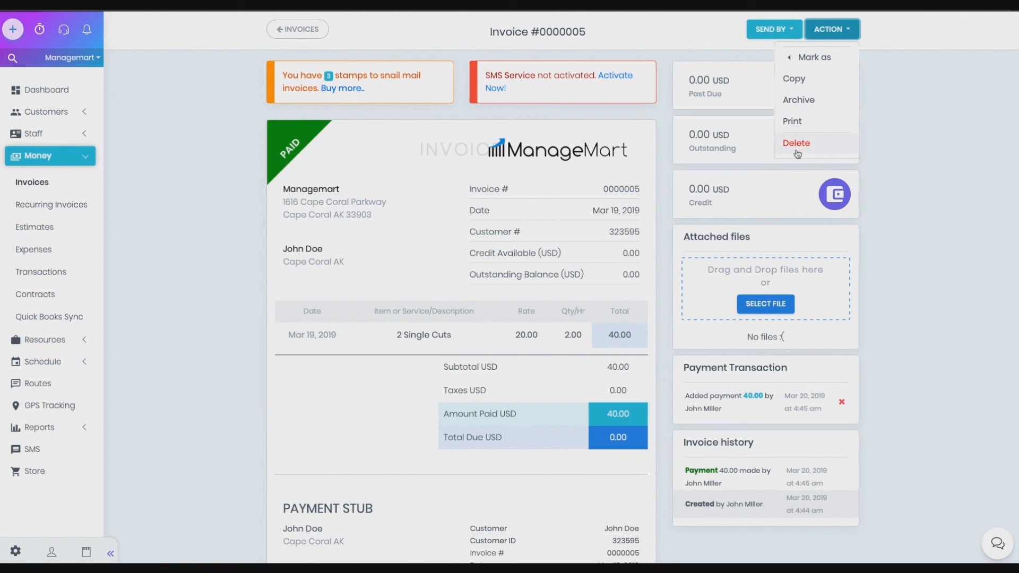
click(798, 154)
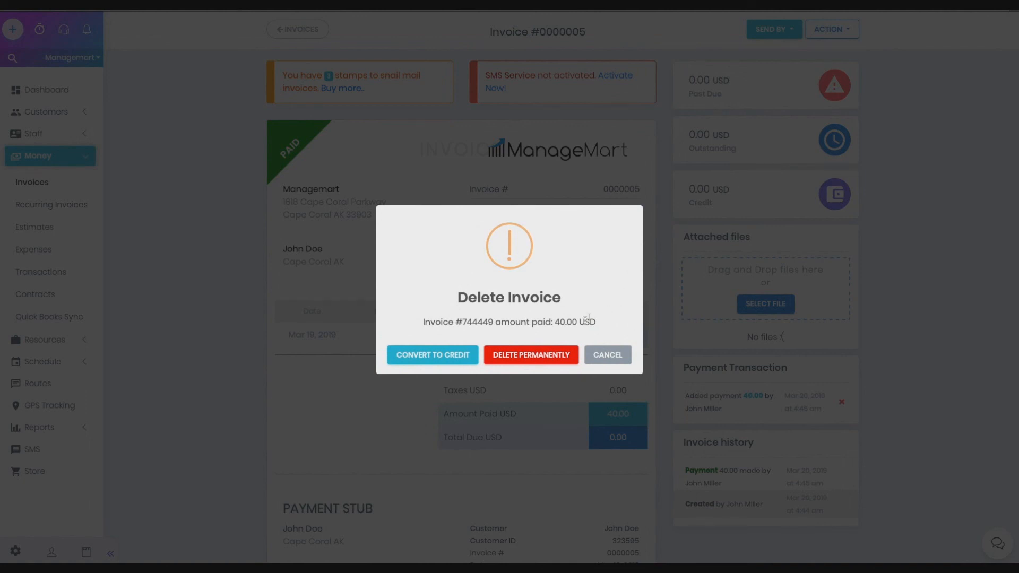
click(551, 362)
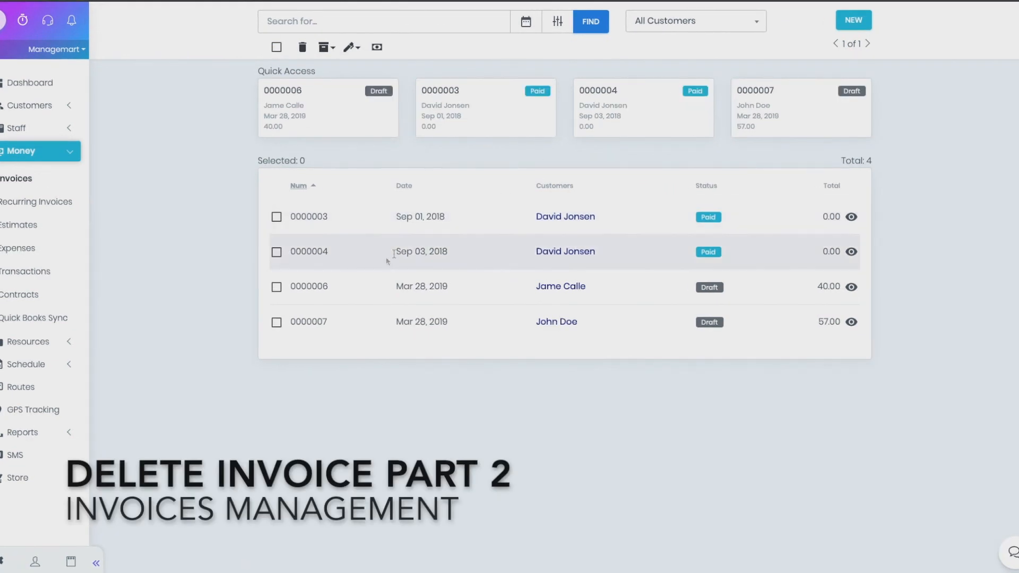
- Select invoices 0000006 and 0000007 in the list and delete them together
click(276, 286)
click(275, 321)
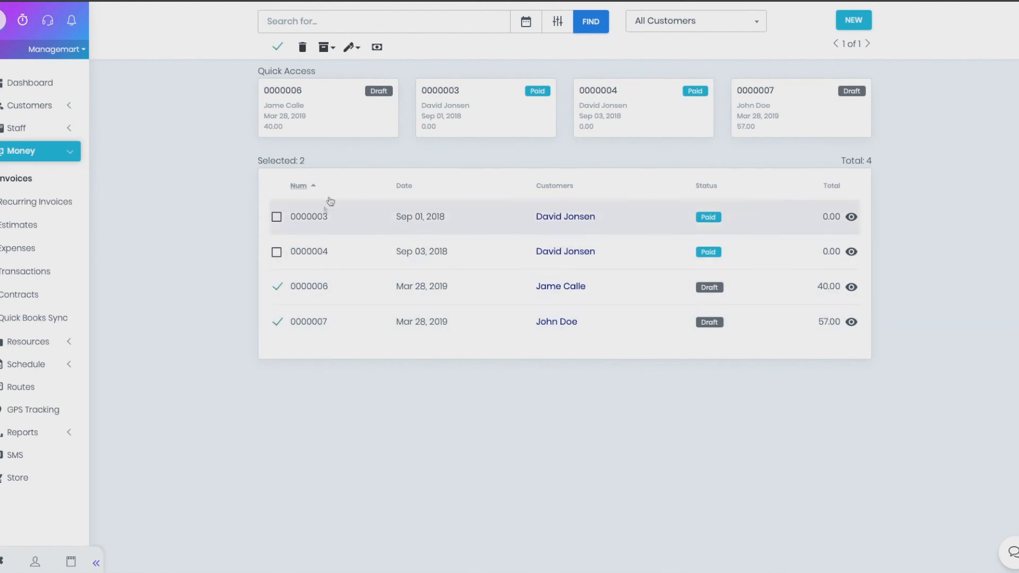
click(305, 51)
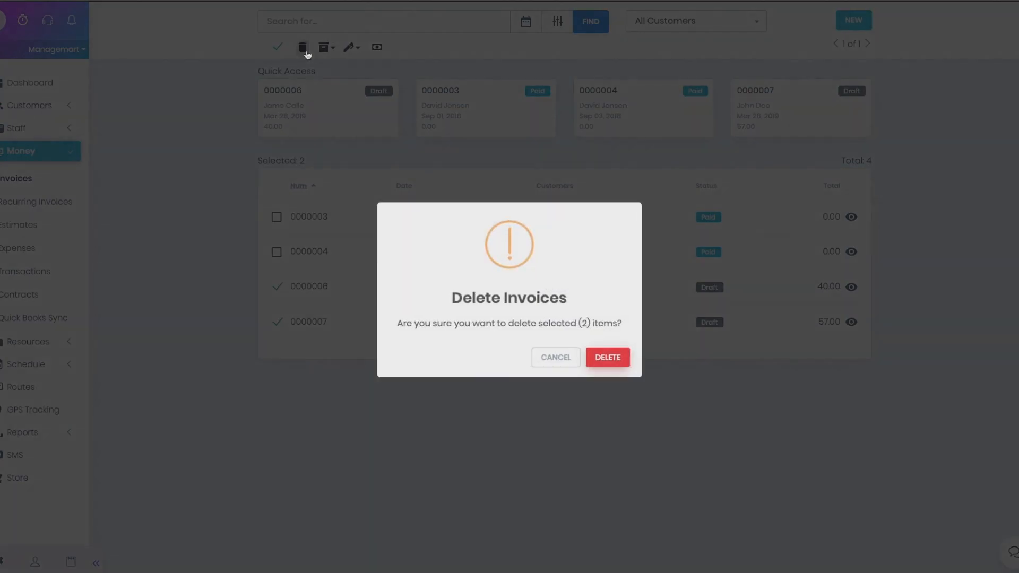
click(603, 363)
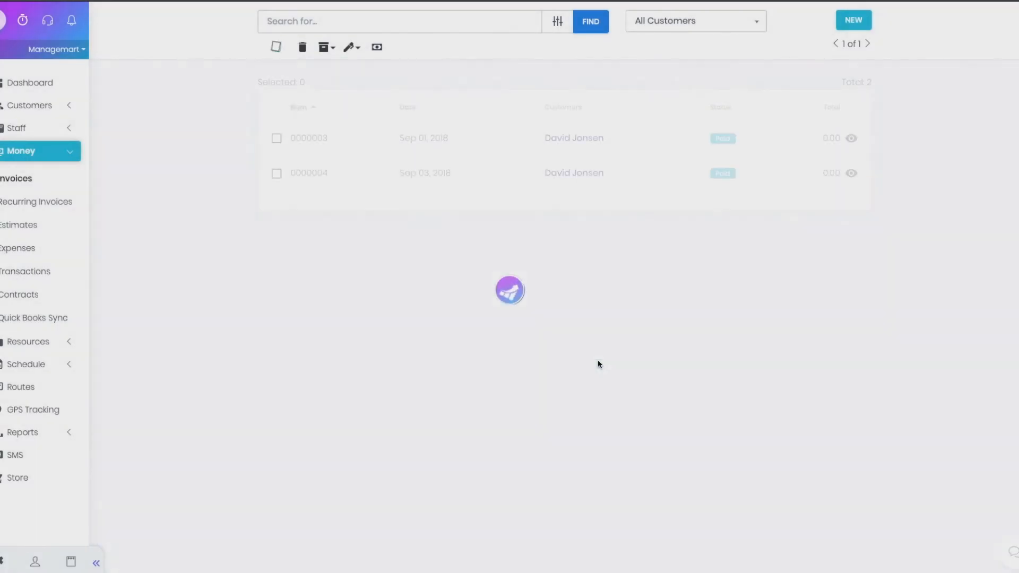